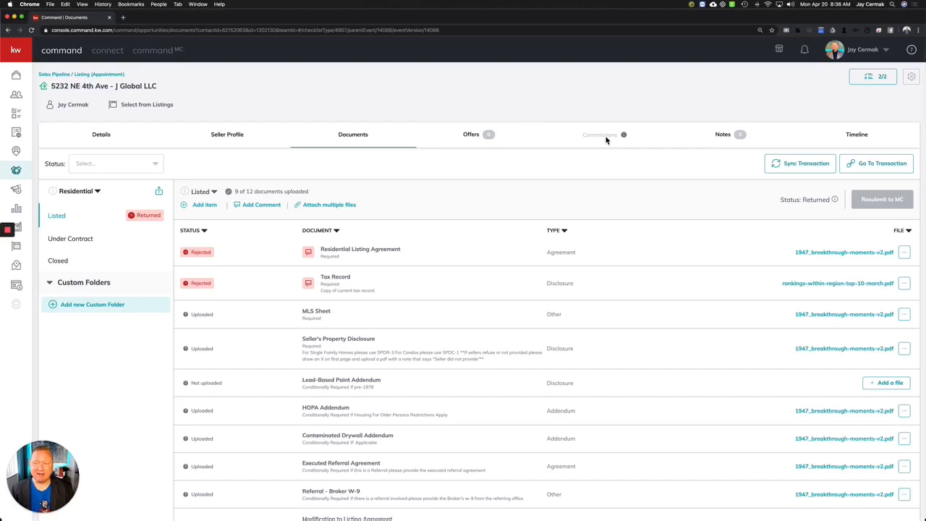
pyautogui.click(162, 108)
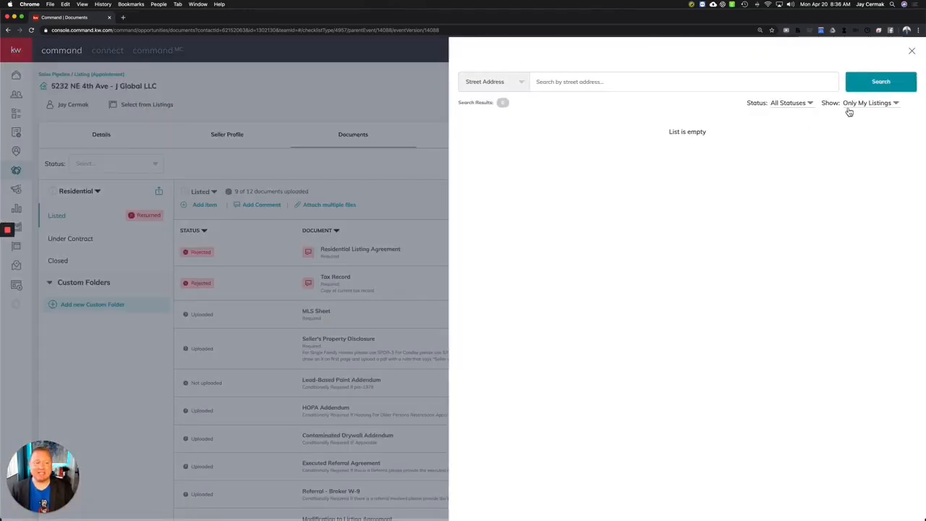
pyautogui.moveTo(656, 143); pyautogui.dragTo(732, 141)
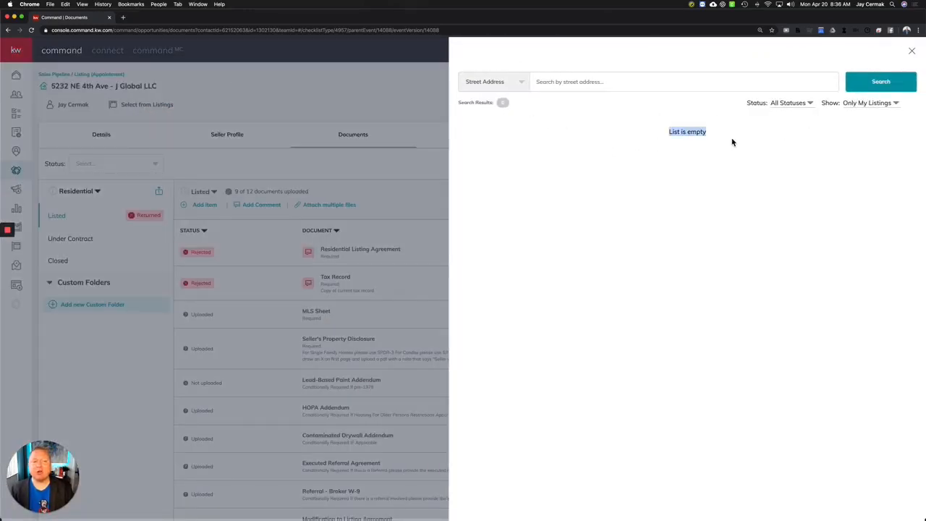
pyautogui.click(873, 106)
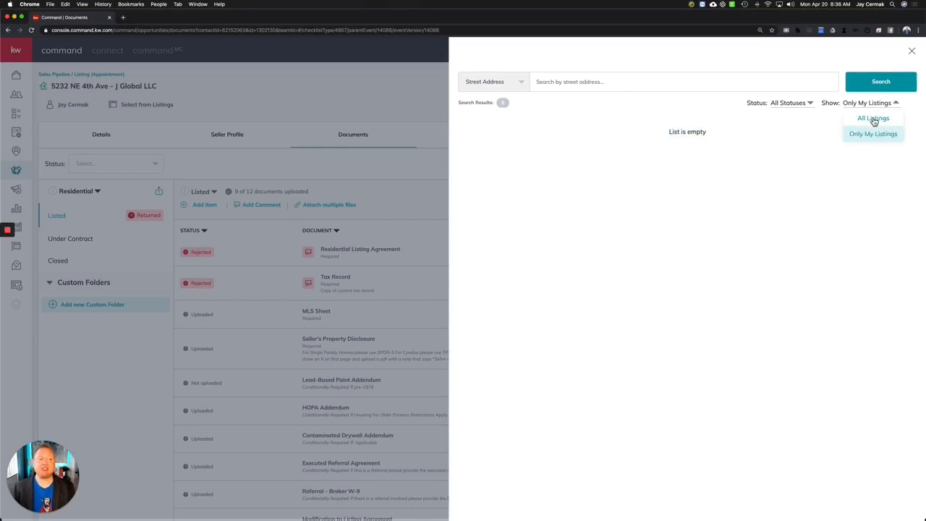
pyautogui.click(874, 118)
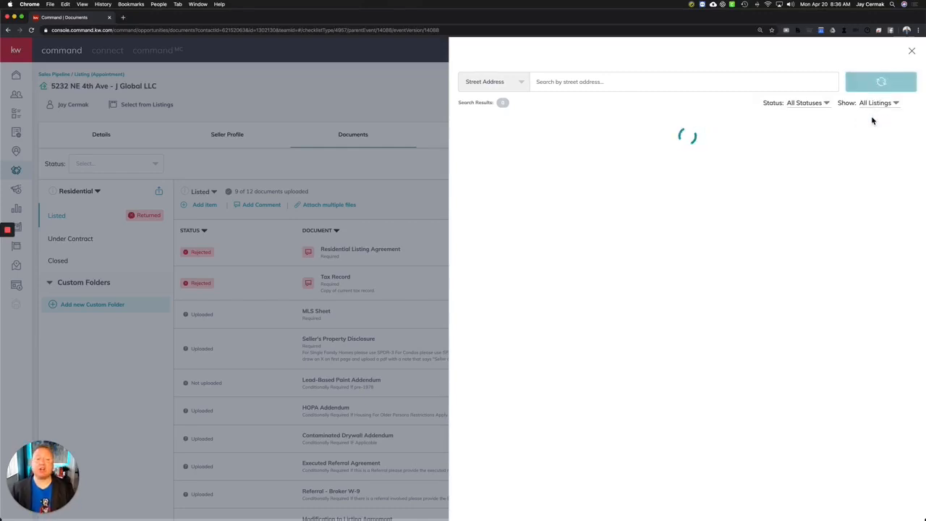
pyautogui.click(520, 84)
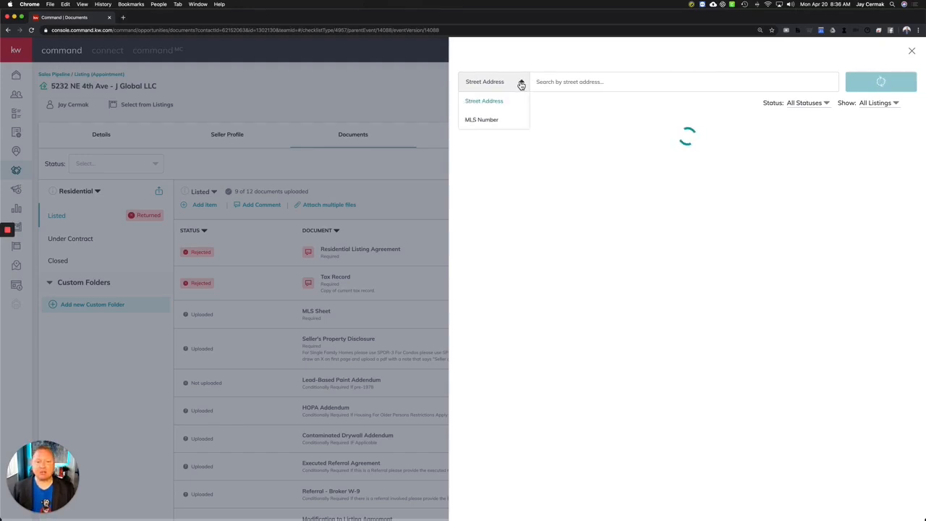
pyautogui.click(589, 82)
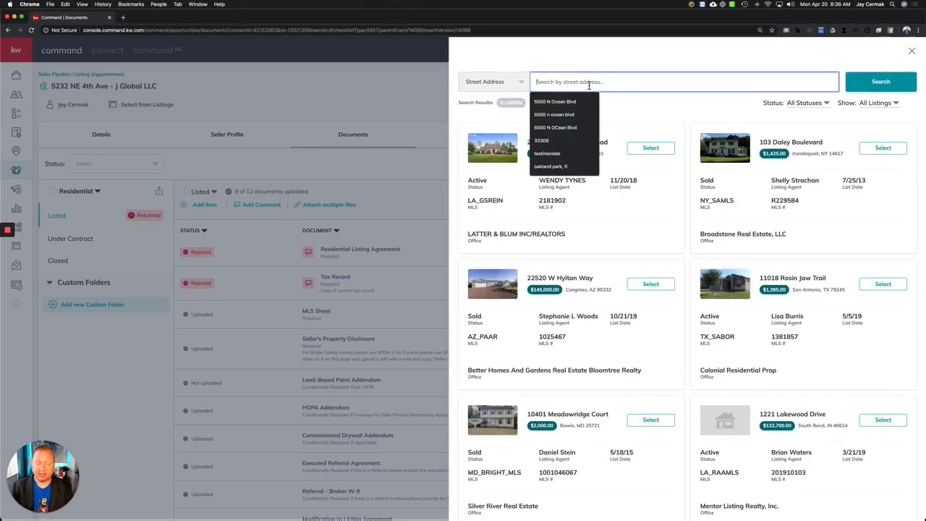
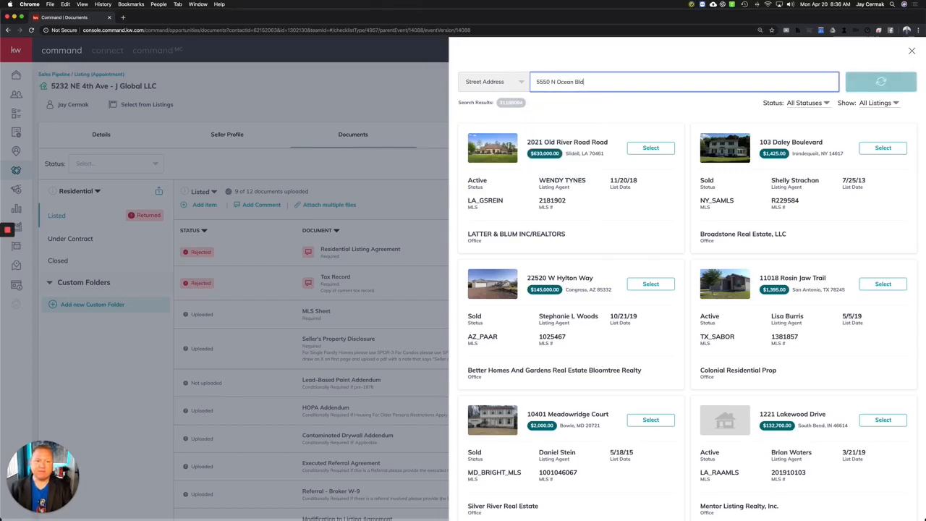
pyautogui.press('Return')
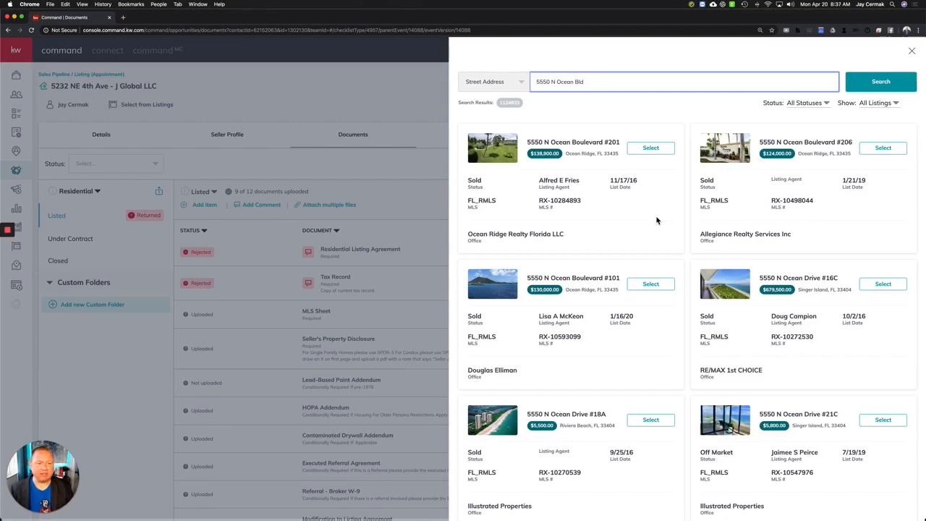
pyautogui.click(655, 149)
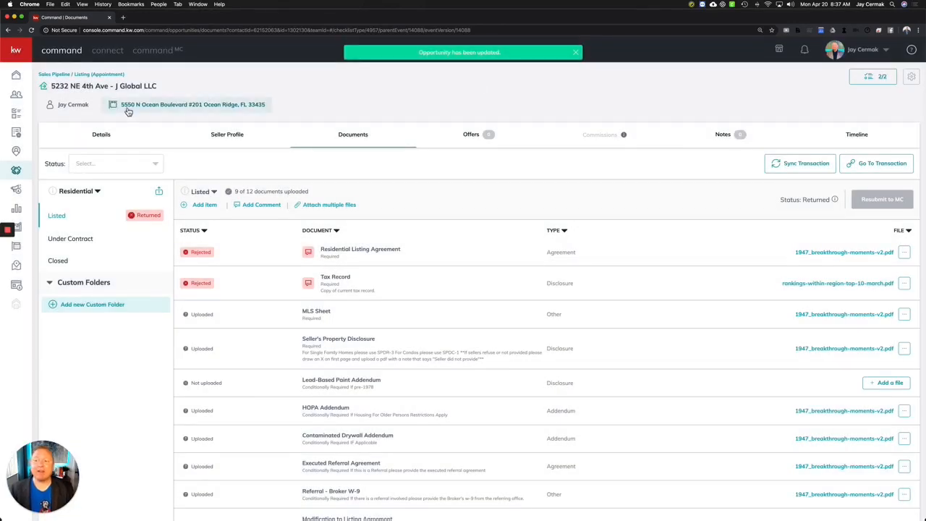
# Show the deal's Offers page and briefly preview the linked property's details card.
pyautogui.click(467, 136)
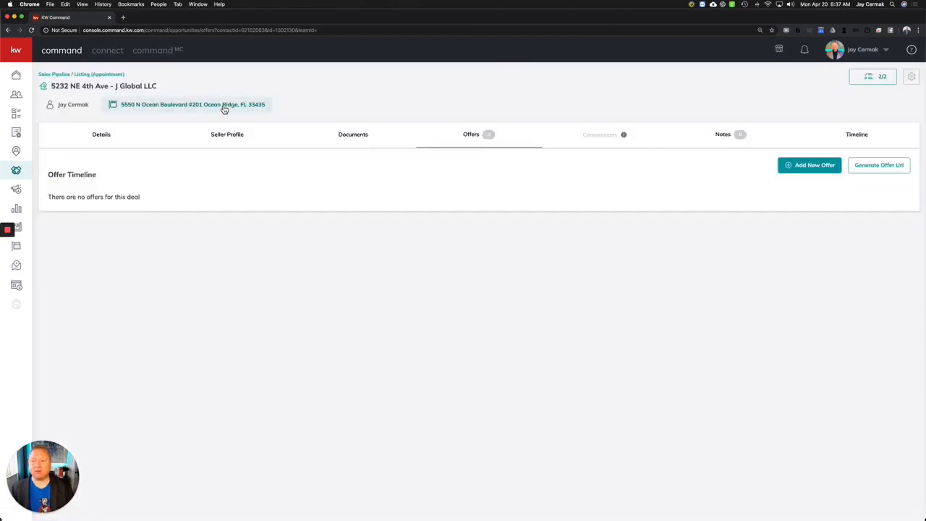
pyautogui.click(224, 106)
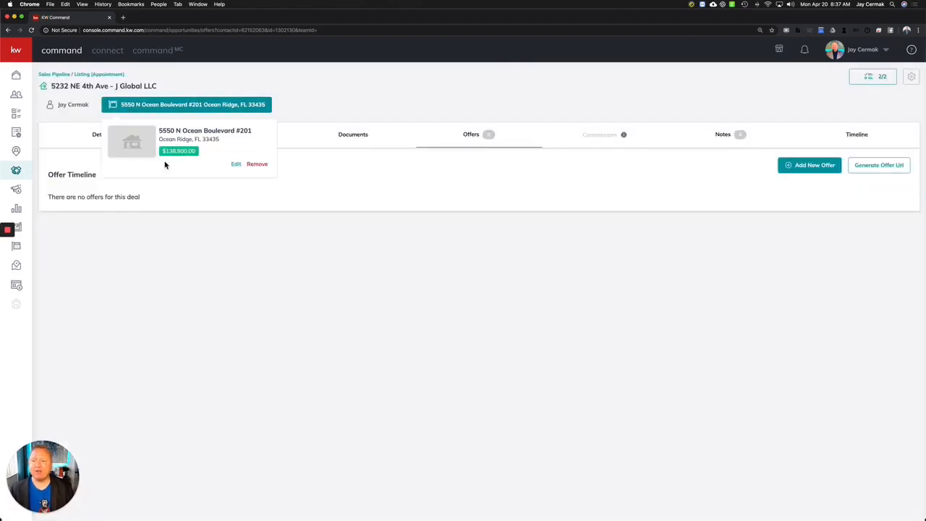
pyautogui.click(395, 261)
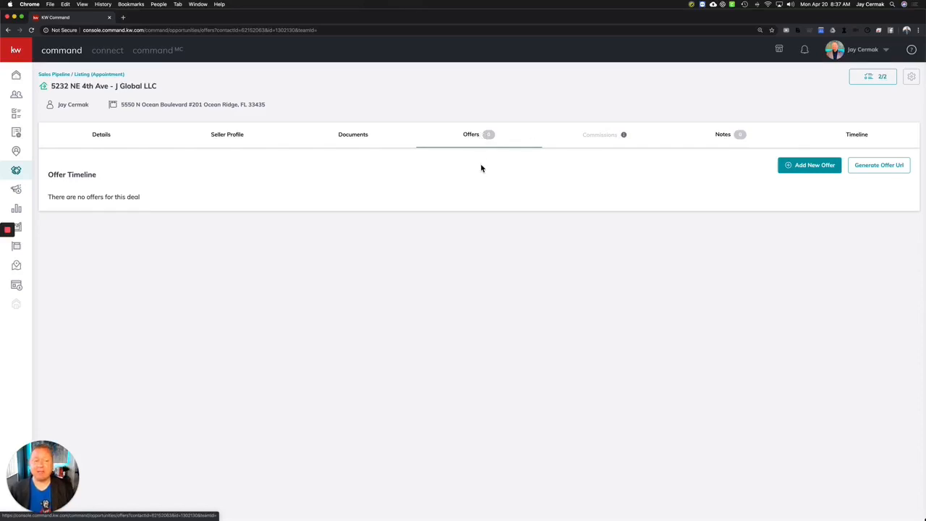
# Create a new offer named 'Initial Offer 1'.
pyautogui.click(826, 171)
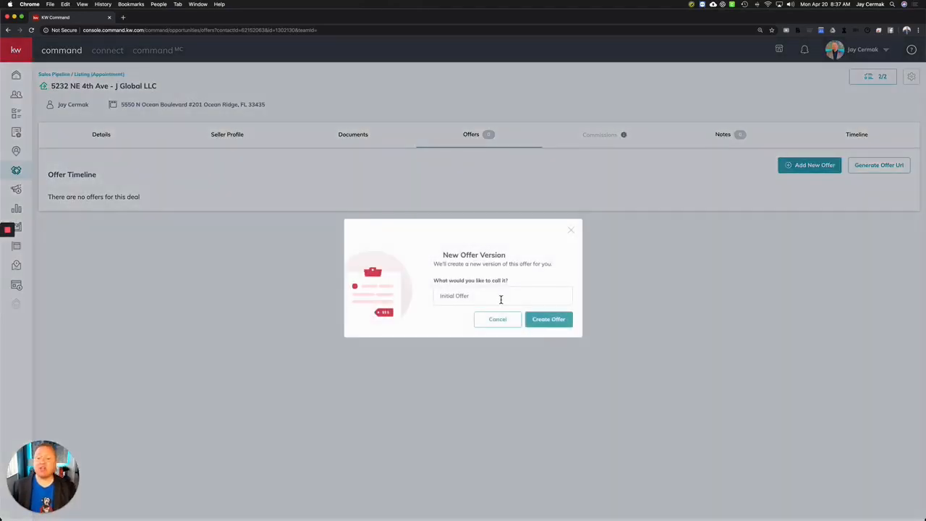
pyautogui.click(501, 297)
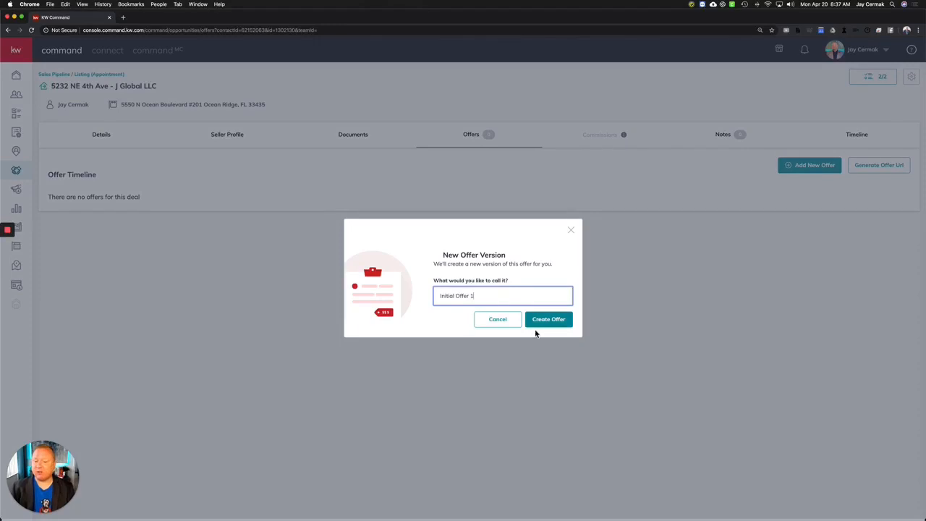
pyautogui.click(557, 322)
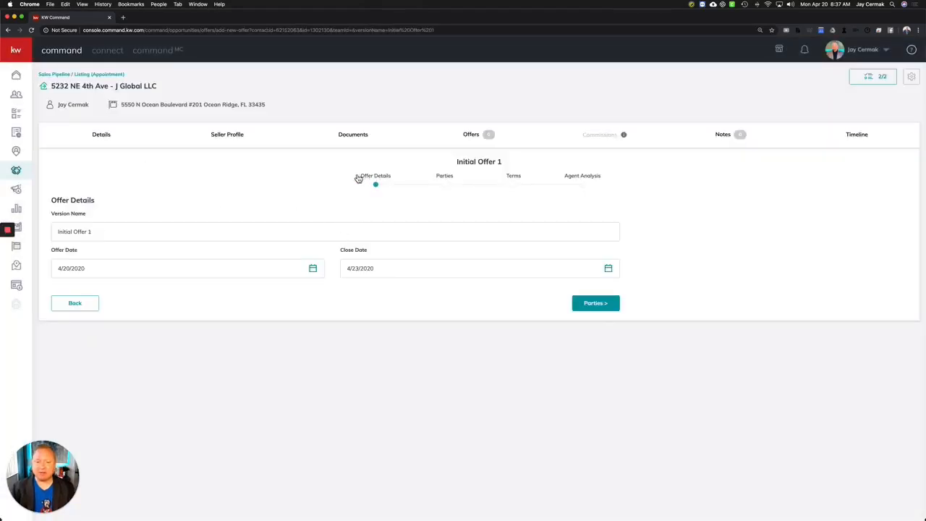
pyautogui.moveTo(357, 178); pyautogui.dragTo(549, 176)
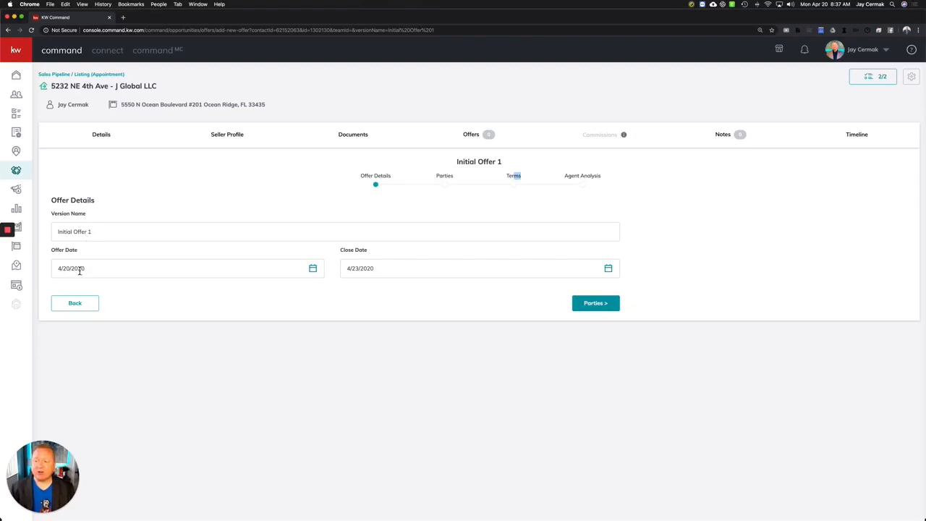
# Set the offer's close date to May 29, 2020 and continue to the Parties step.
pyautogui.click(449, 269)
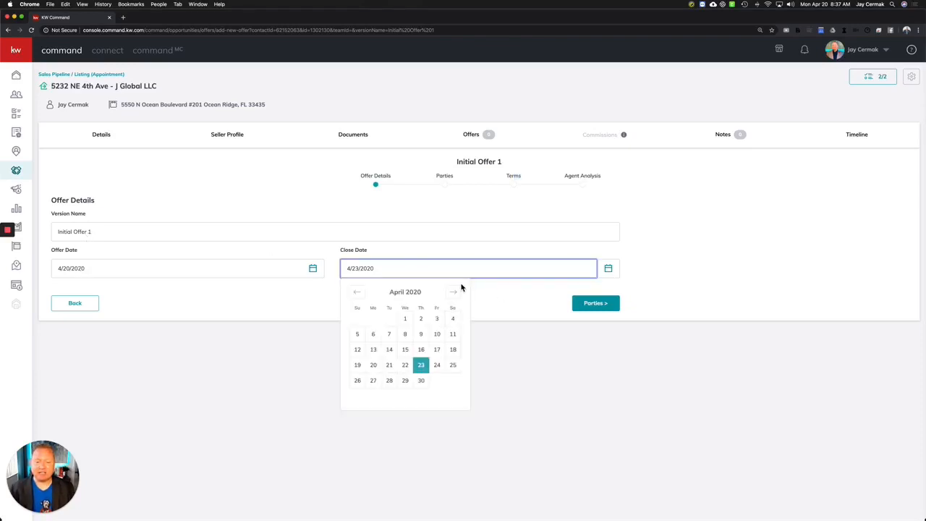
pyautogui.click(454, 291)
pyautogui.click(436, 380)
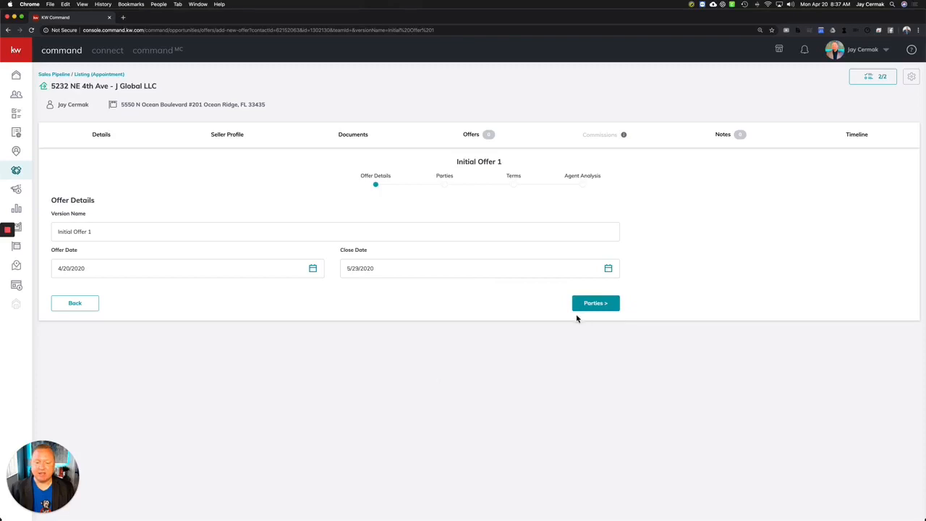
pyautogui.click(608, 304)
pyautogui.click(166, 251)
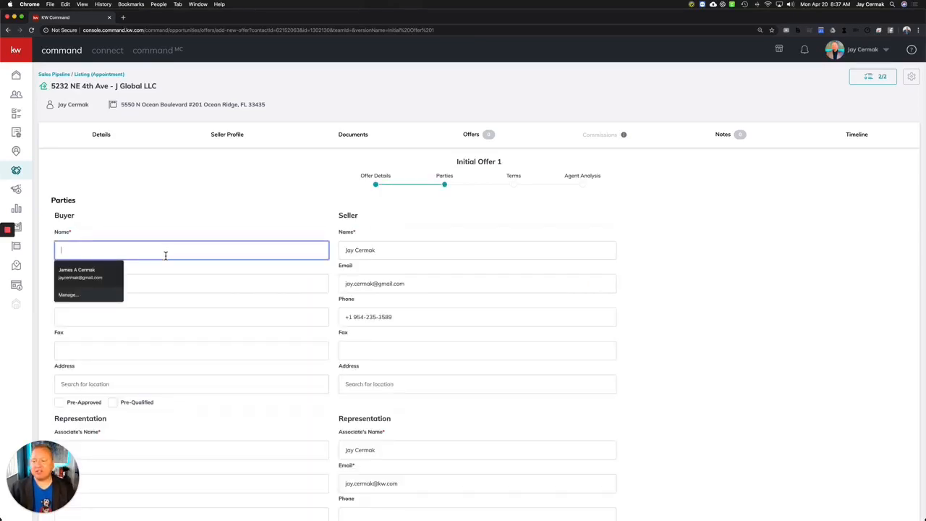
# Enter the buyer's name, mark them Pre-Approved, and add the buyer's agent name before Terms.
pyautogui.write('Smith Fmaily')
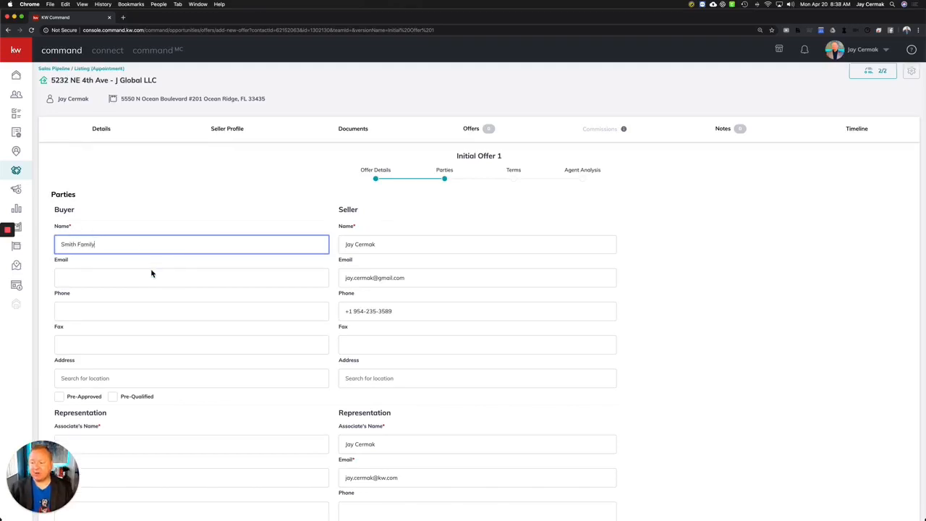
pyautogui.scroll(-2, 122, 267)
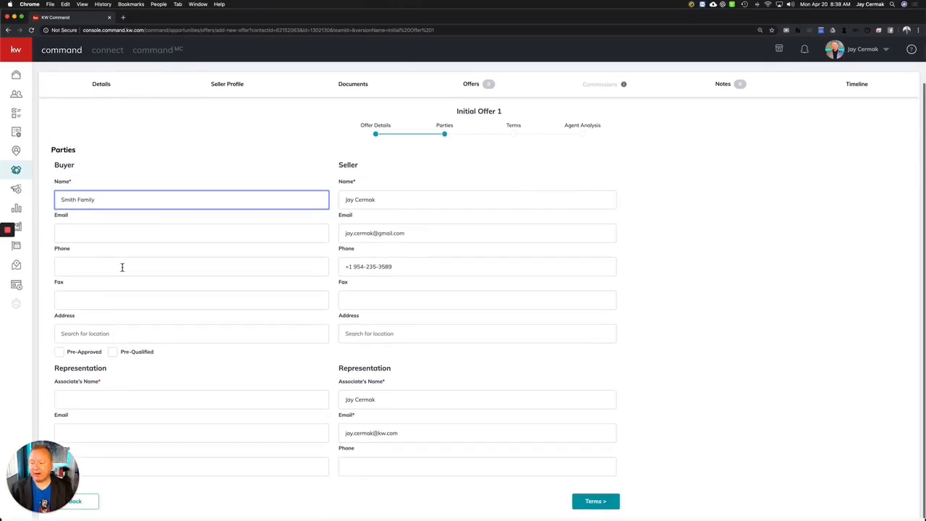
pyautogui.click(60, 354)
pyautogui.click(121, 397)
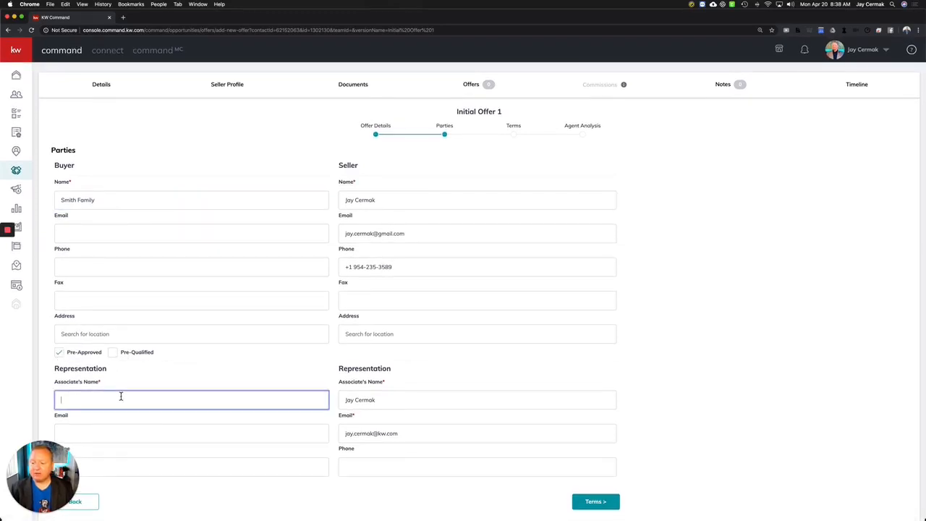
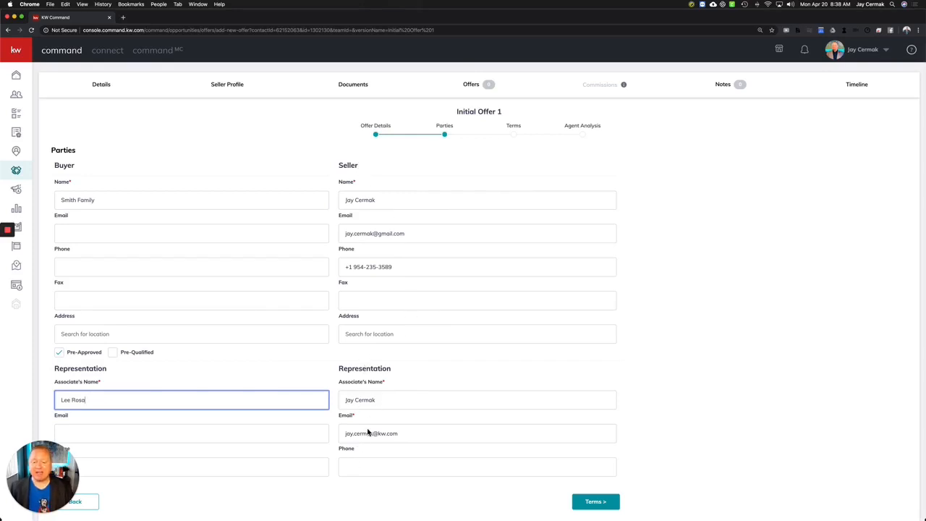
pyautogui.click(596, 501)
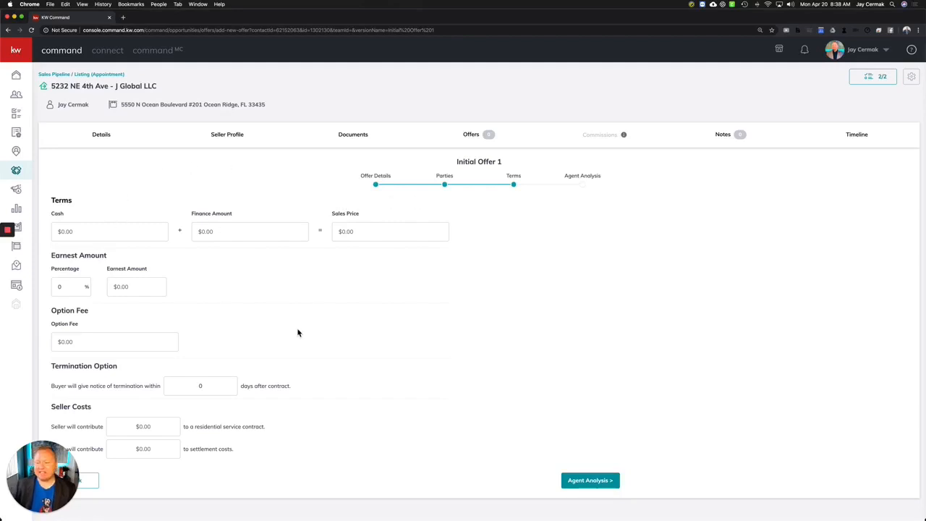
# Enter $25,000 cash and $100,000 financing for a $125,000 sales price.
pyautogui.scroll(-1, 298, 332)
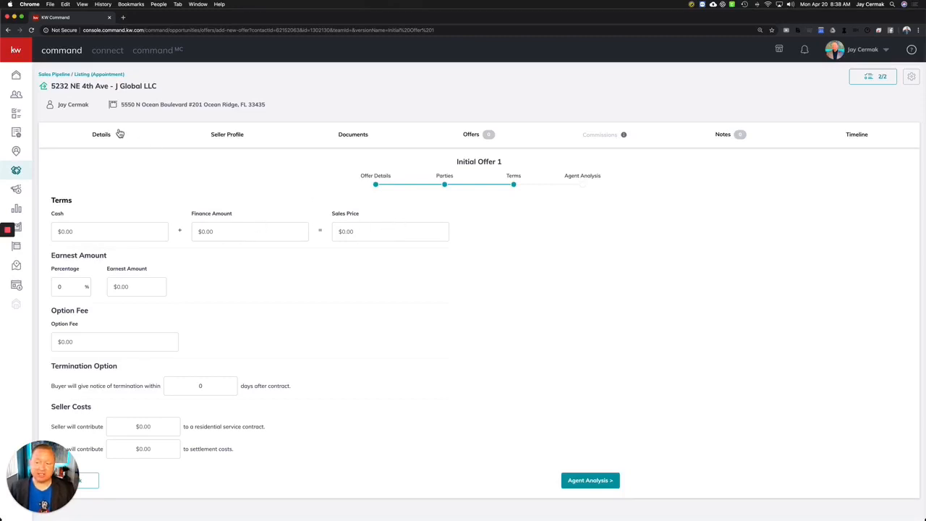
pyautogui.click(161, 109)
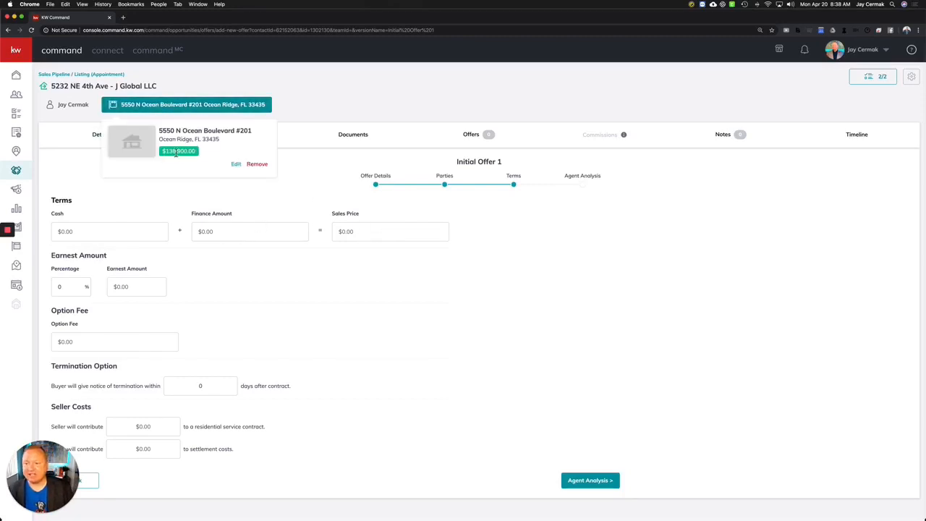
pyautogui.click(137, 230)
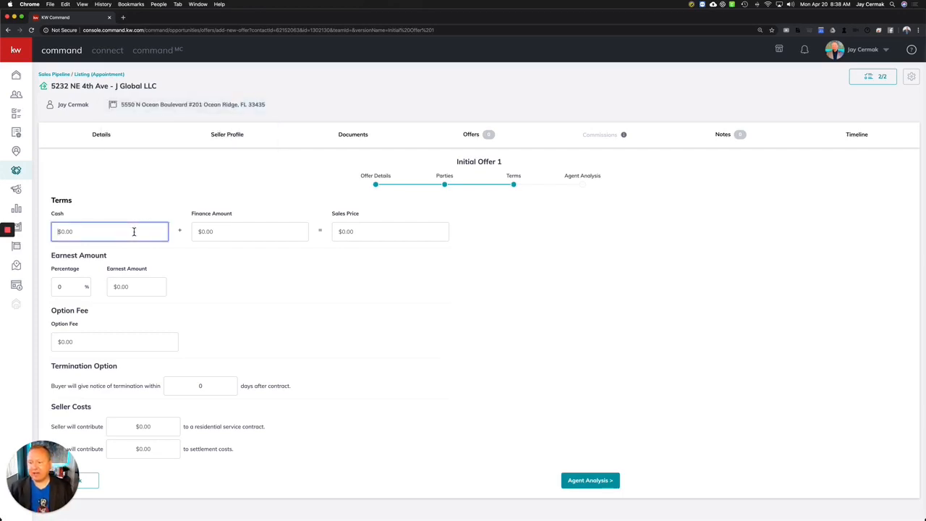
pyautogui.write('25,000')
pyautogui.press('Tab')
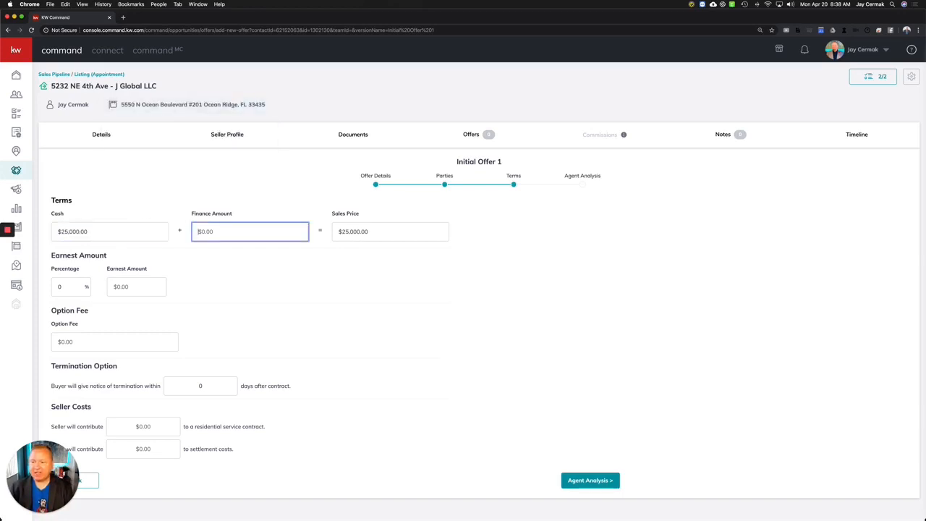
pyautogui.write('100,000')
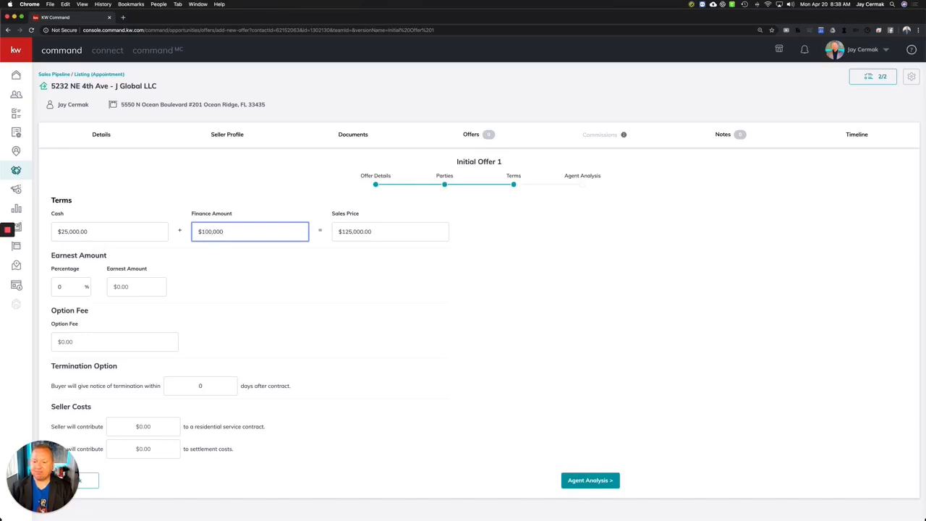
pyautogui.press('Tab')
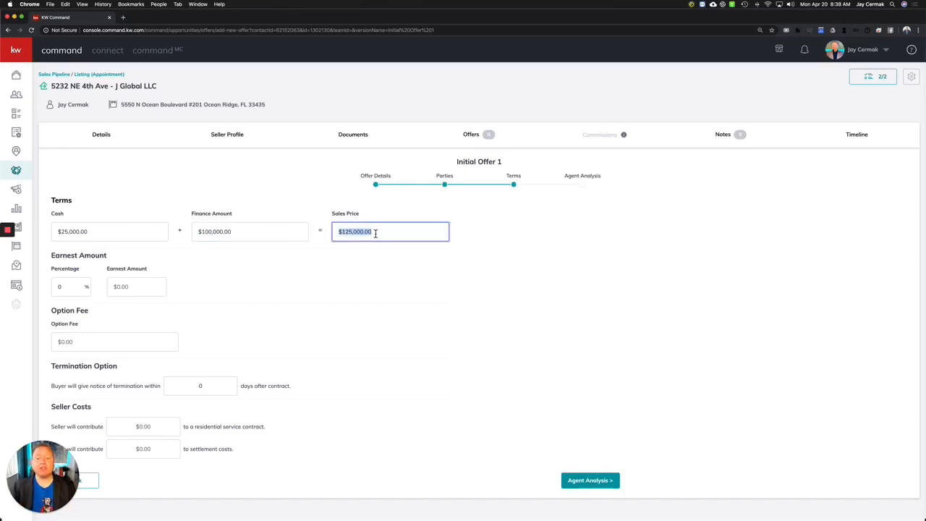
pyautogui.click(372, 254)
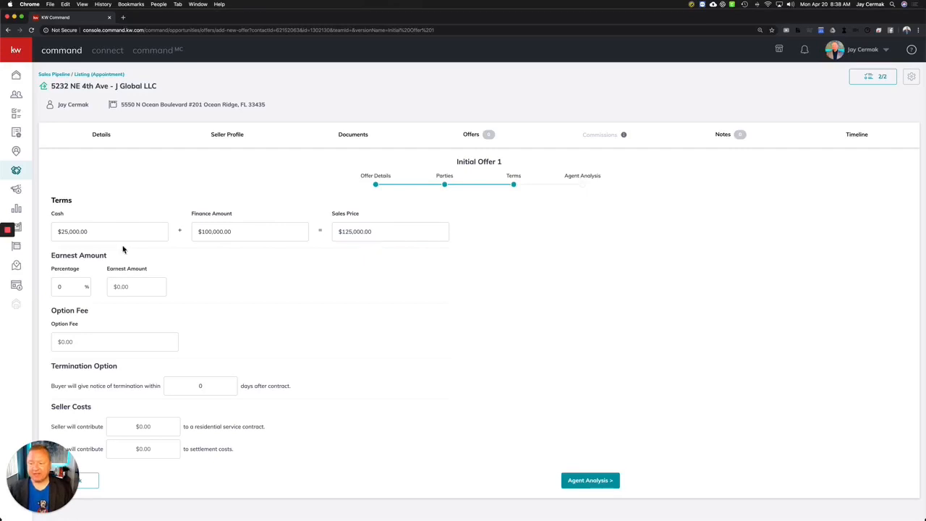
# Set earnest money to 2%, then overwrite the earnest amount with $3,000.
pyautogui.click(67, 289)
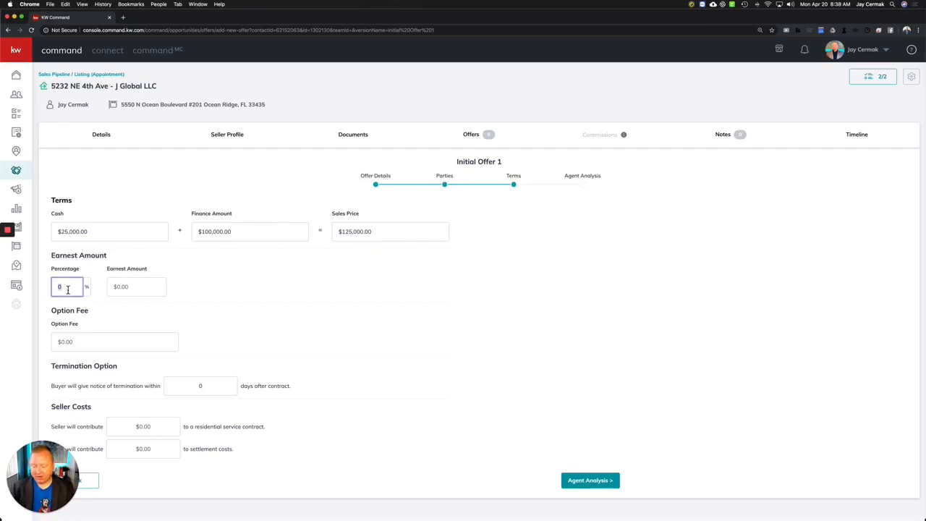
pyautogui.write('2')
pyautogui.click(193, 285)
pyautogui.click(127, 290)
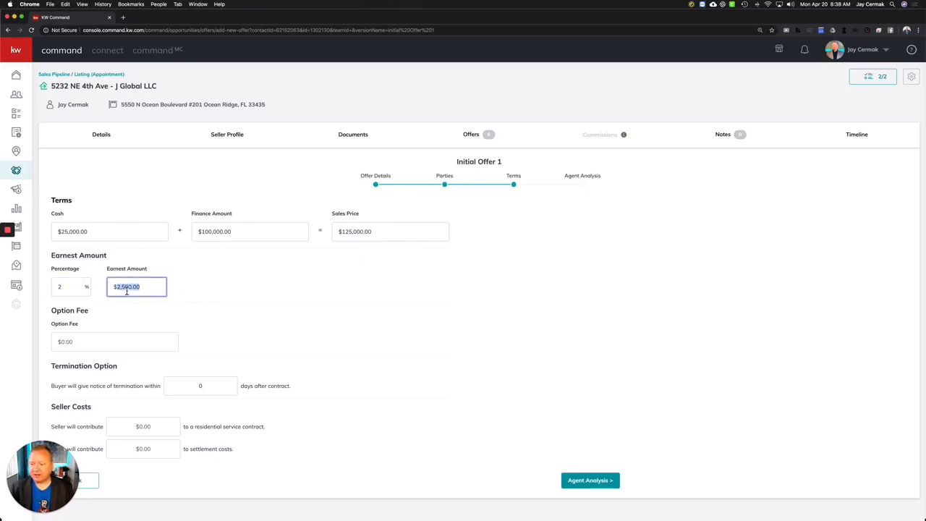
pyautogui.write('3000')
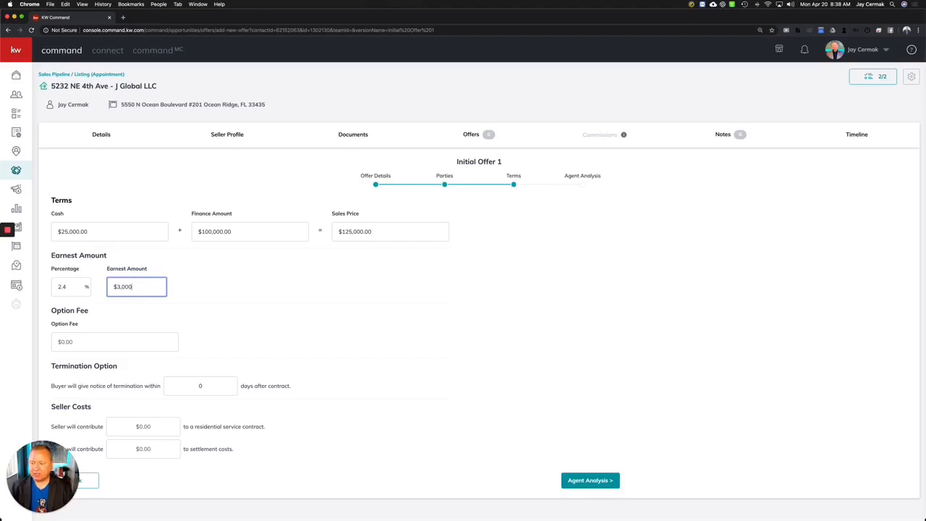
pyautogui.click(298, 289)
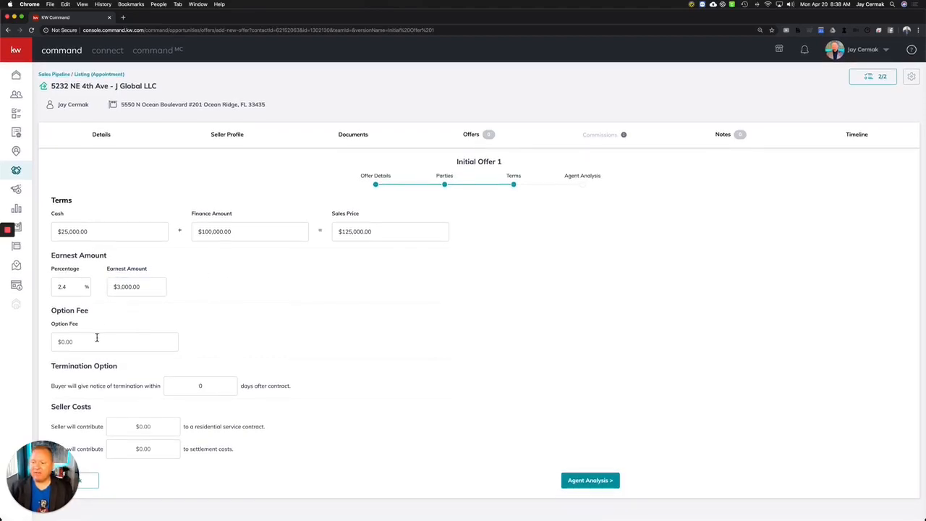
# Set the termination notice to 15 days and continue to Agent Analysis.
pyautogui.click(203, 388)
pyautogui.click(202, 387)
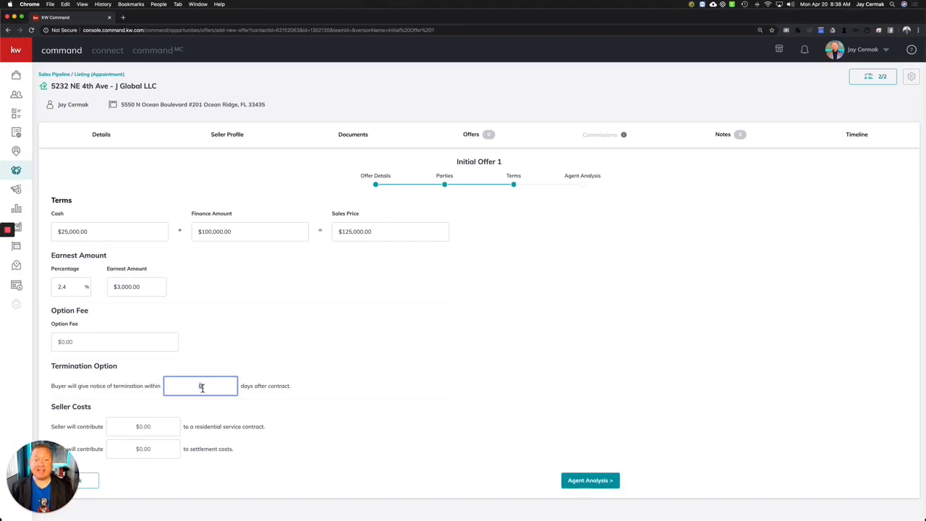
pyautogui.write('15')
pyautogui.click(278, 355)
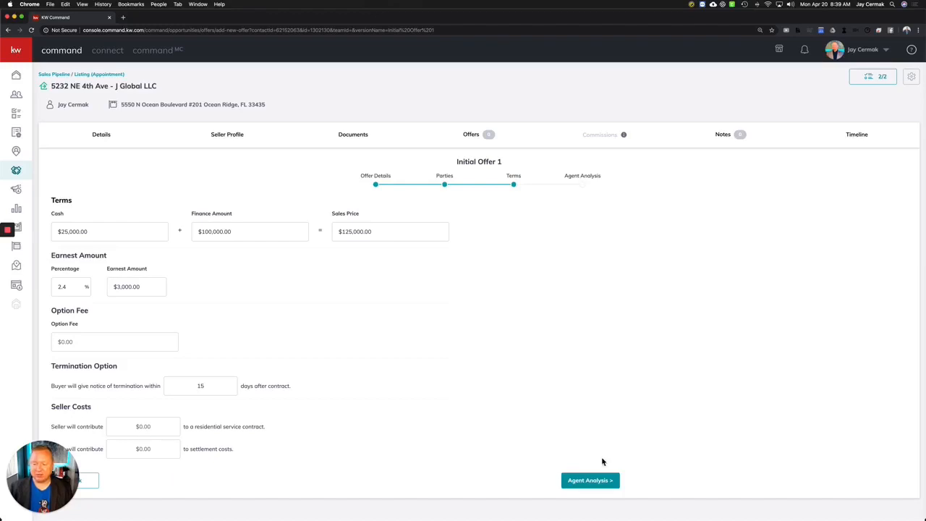
pyautogui.click(601, 483)
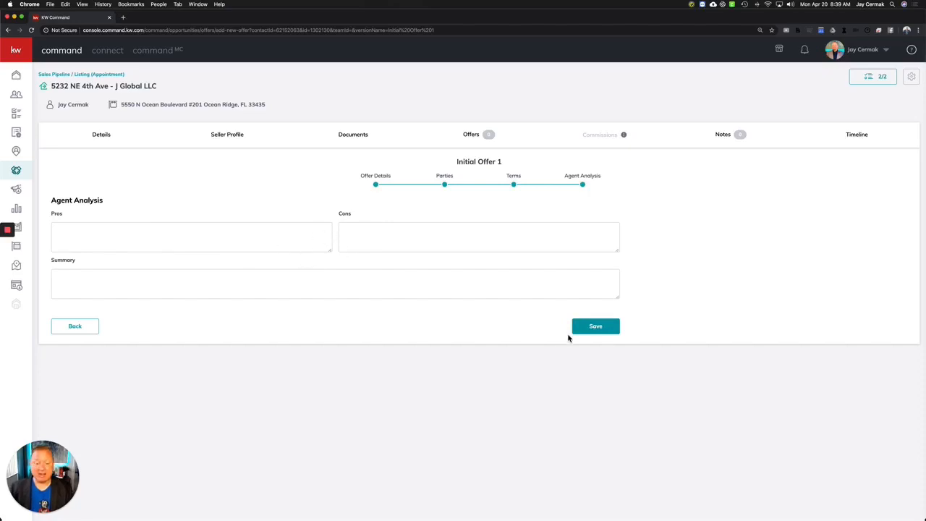
# Save the $125,000 Smith Family offer, accept it in the Offer Timeline, and open Commissions.
pyautogui.click(599, 327)
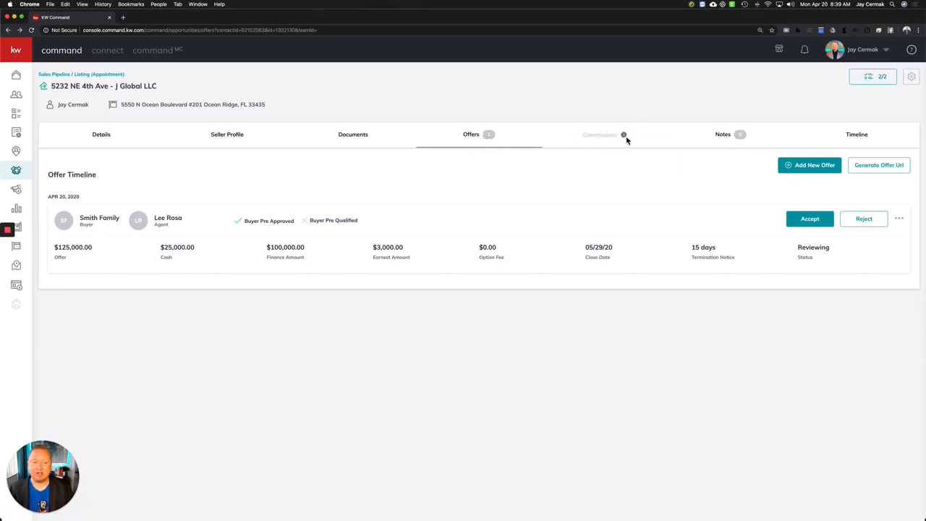
pyautogui.moveTo(627, 139)
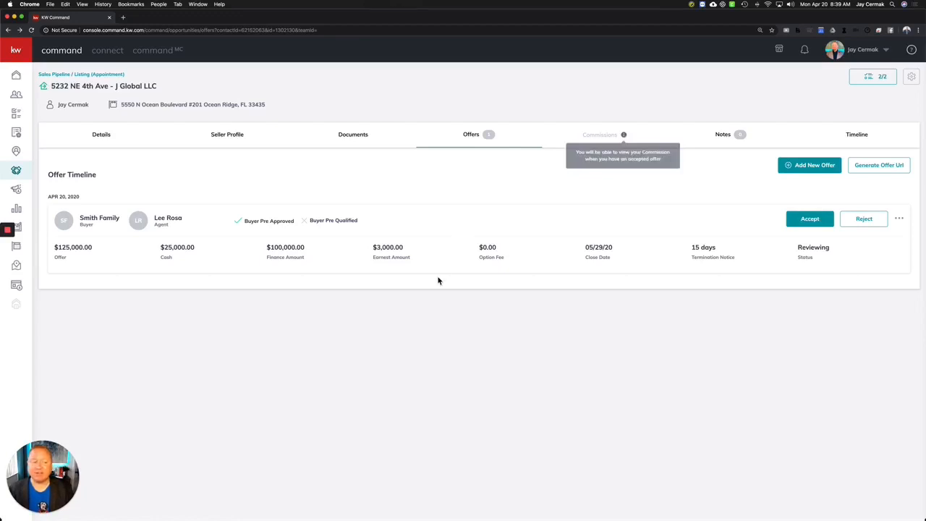
pyautogui.click(812, 219)
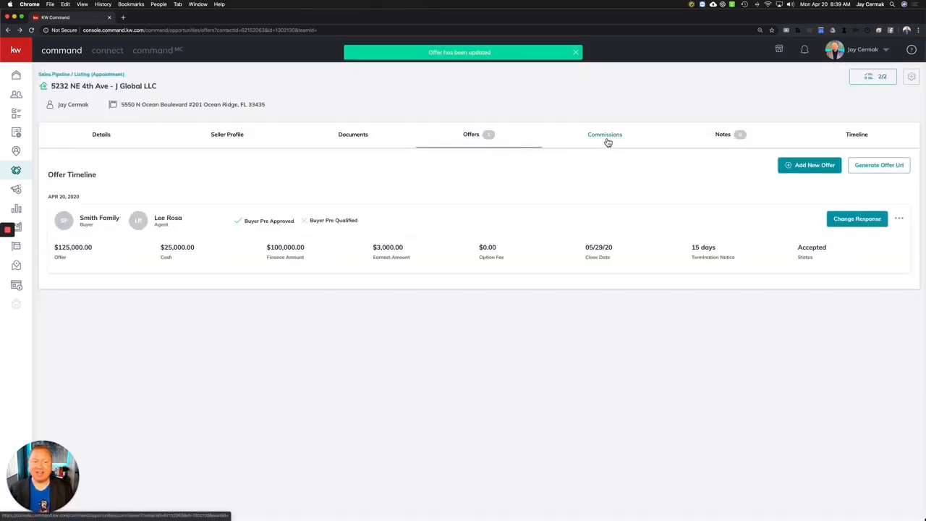
pyautogui.click(606, 137)
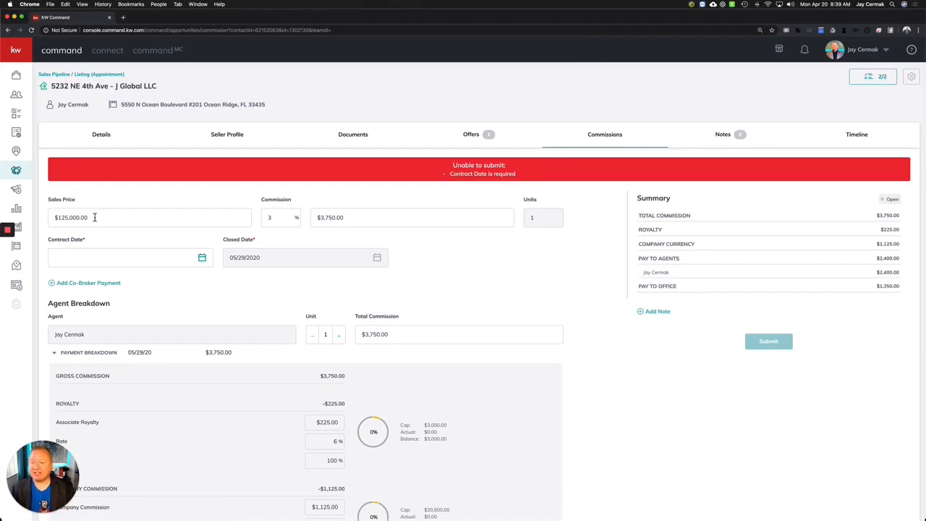
# Enter a 3% commission and an April 20, 2020 contract date, then review the $3,750 breakdown.
pyautogui.click(269, 219)
pyautogui.write('3')
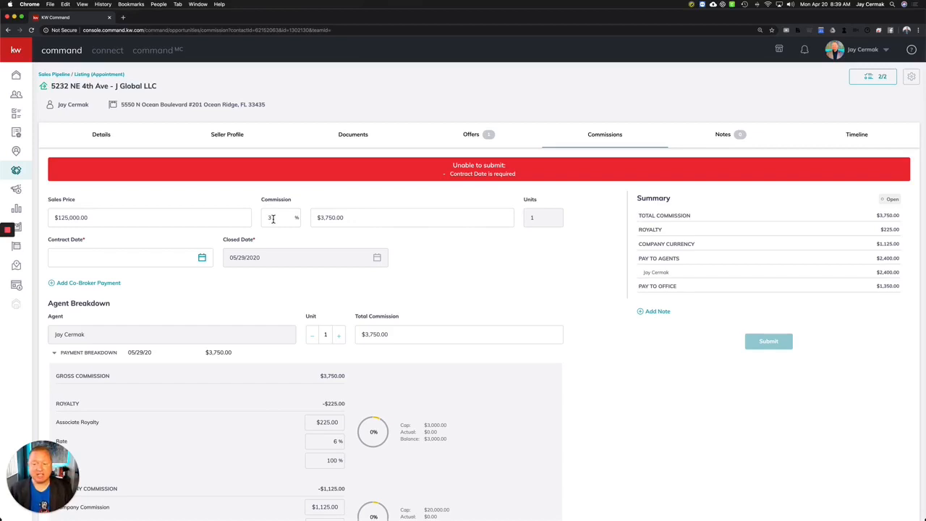
pyautogui.click(196, 263)
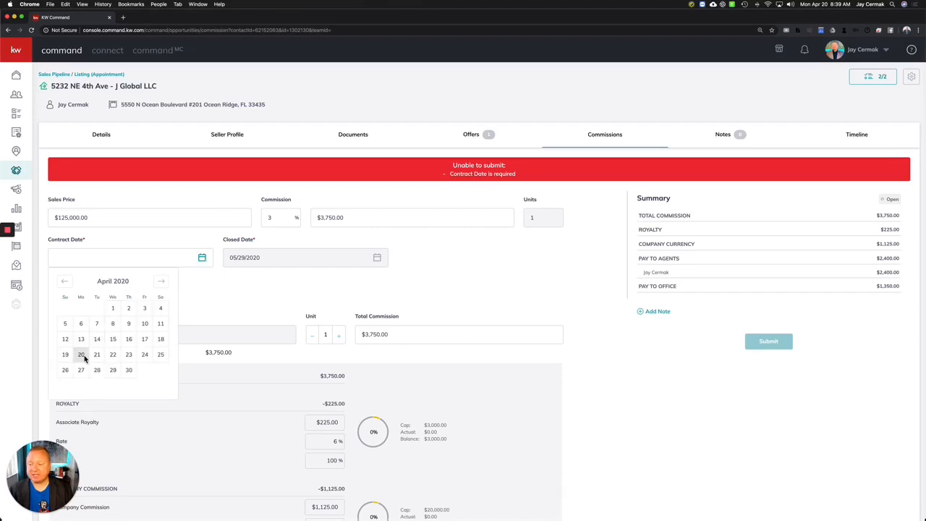
pyautogui.click(82, 355)
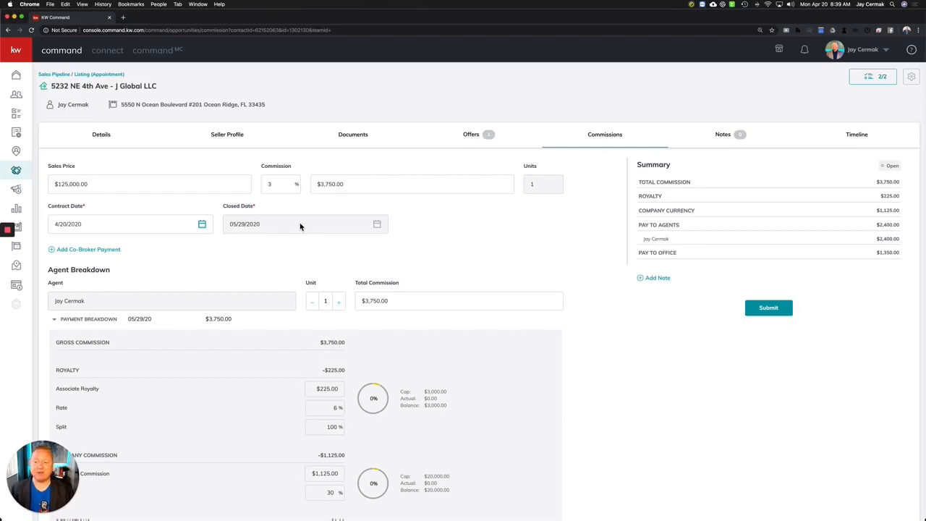
pyautogui.scroll(-4, 186, 259)
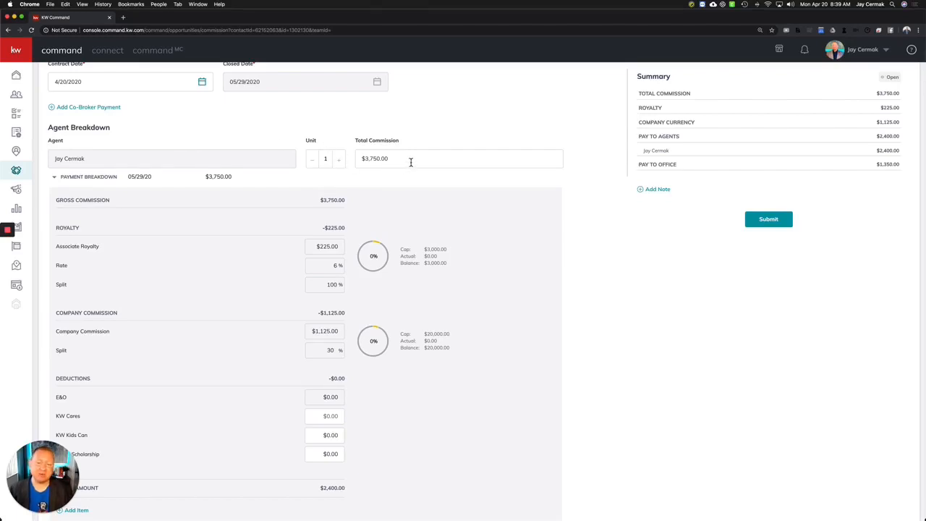
pyautogui.scroll(-1, 410, 162)
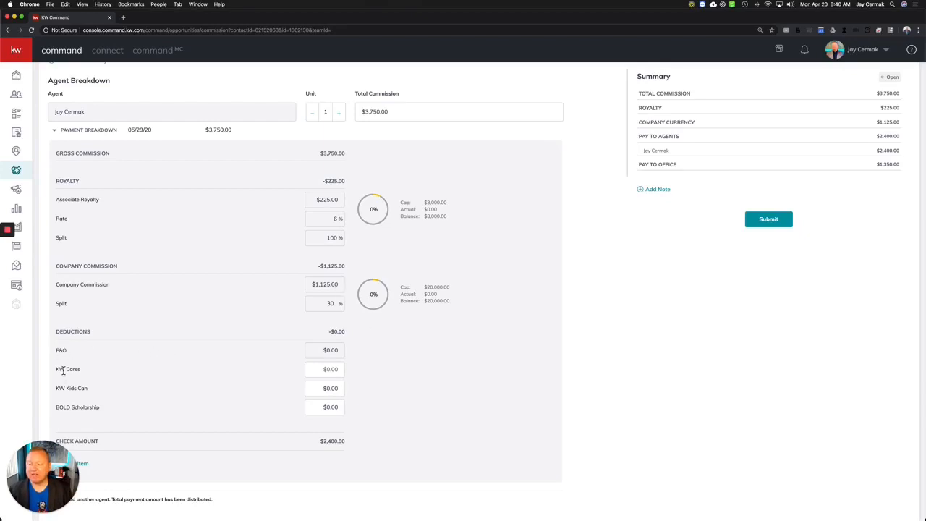
# Select the KW Cares field, then clear the agent's Unit value in Agent Breakdown.
pyautogui.click(334, 371)
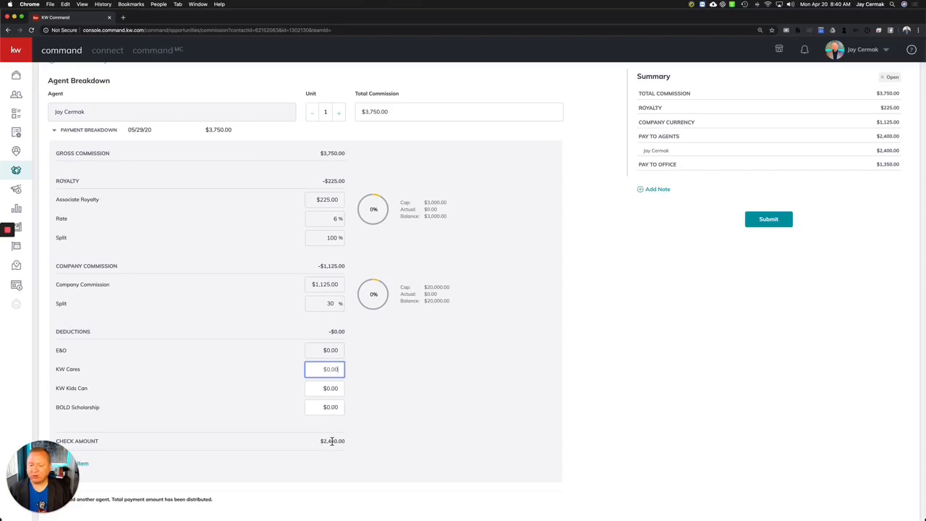
pyautogui.moveTo(47, 454); pyautogui.dragTo(488, 487)
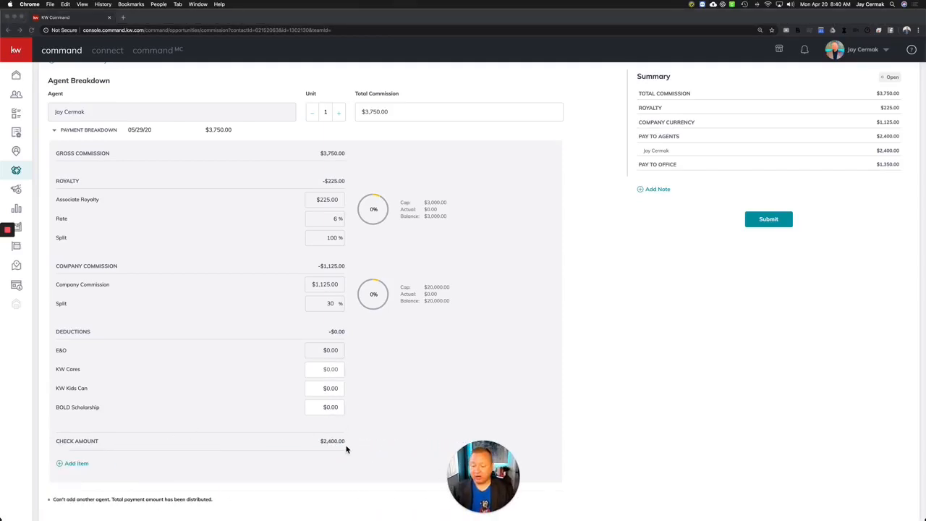
pyautogui.scroll(1, 204, 324)
pyautogui.scroll(5, 204, 323)
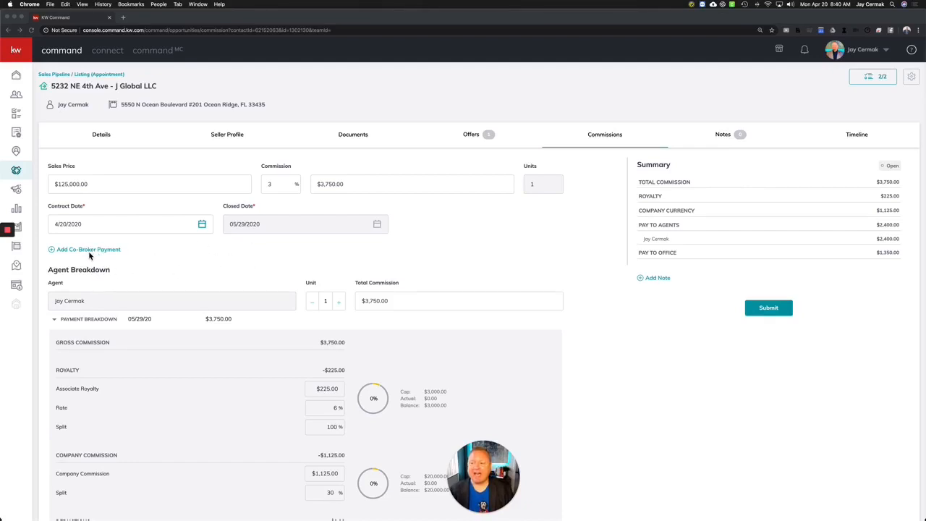
pyautogui.click(326, 302)
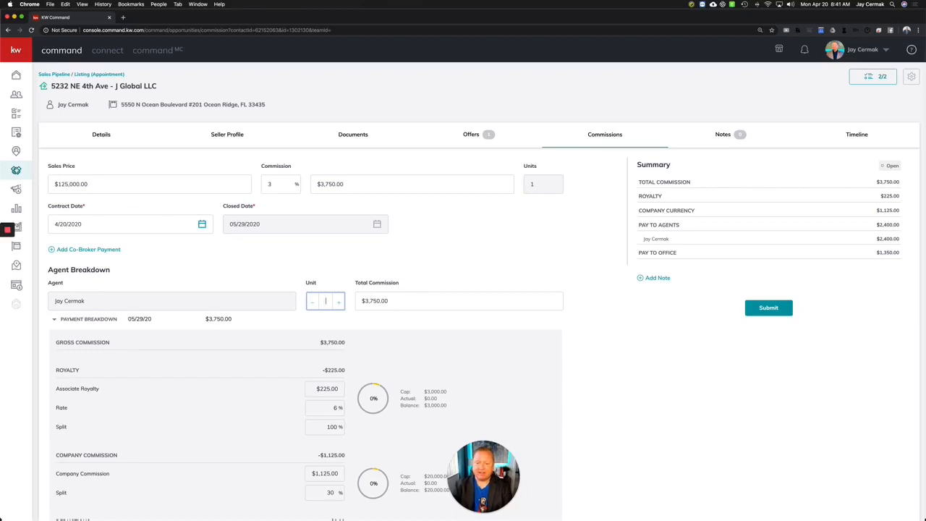
# Re-enter the agent's unit as 1, then step it down to 0.5.
pyautogui.press('Return')
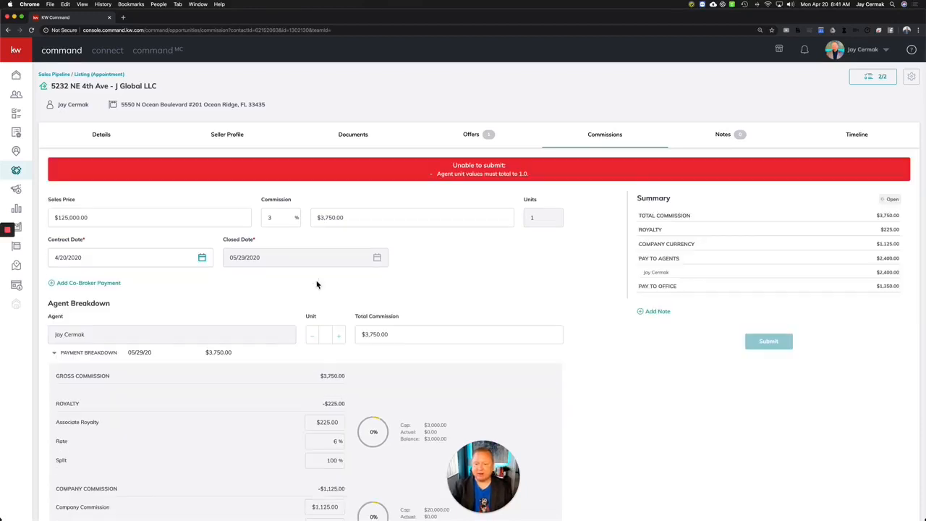
pyautogui.click(327, 335)
pyautogui.write('1')
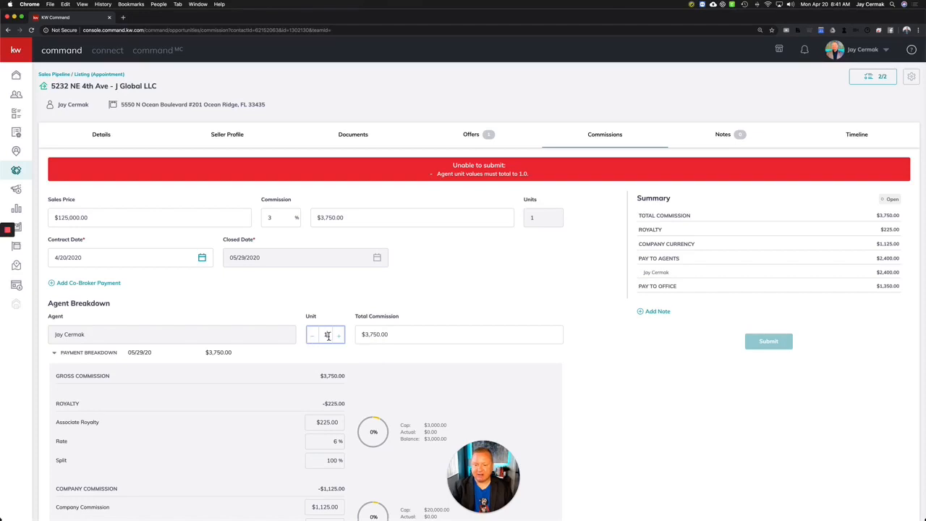
pyautogui.click(326, 322)
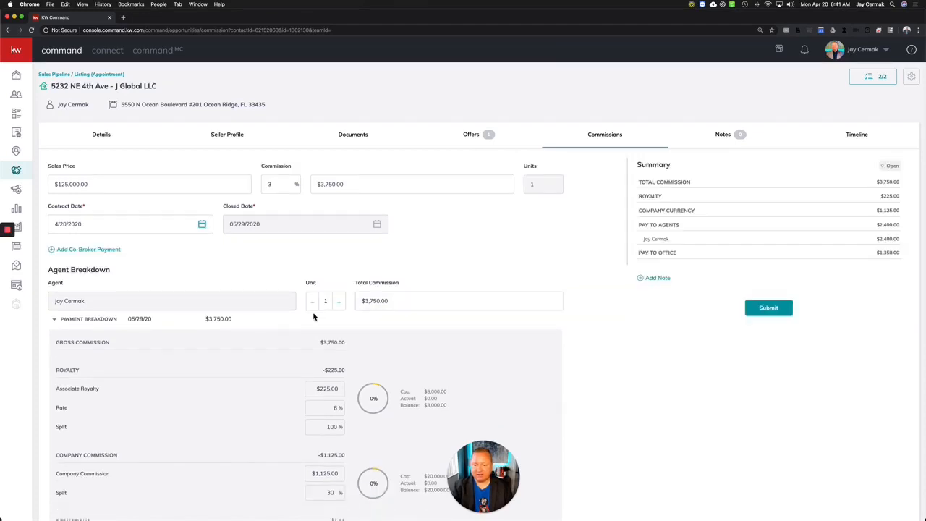
pyautogui.click(315, 307)
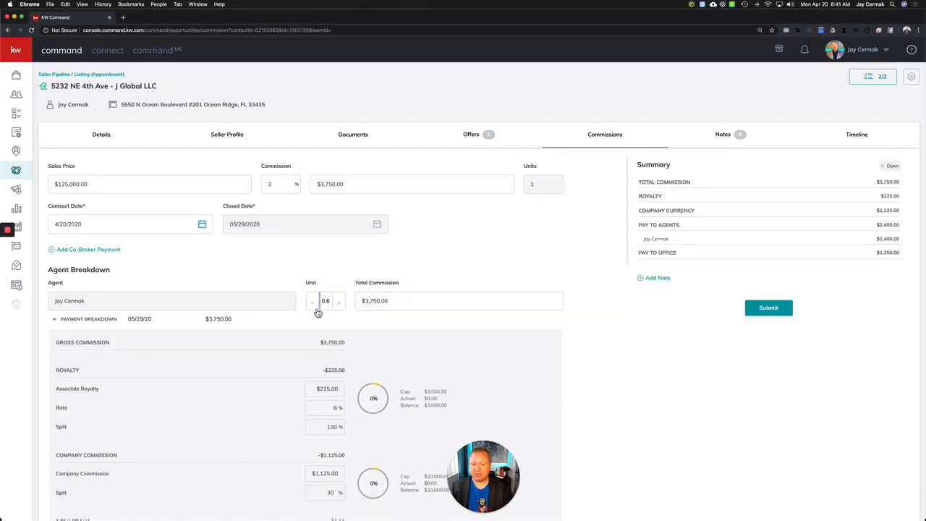
pyautogui.click(316, 310)
# Replace the agent's total commission with $1,875.
pyautogui.tripleClick(391, 307)
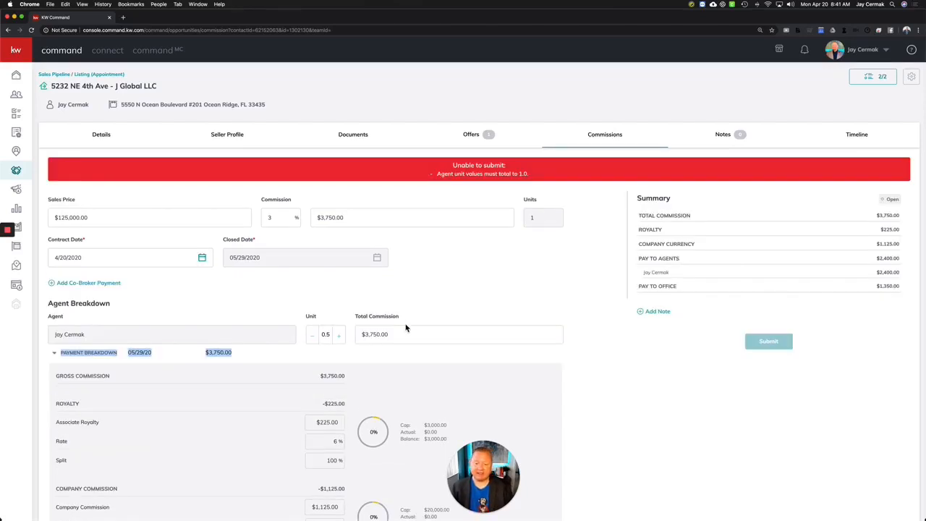
pyautogui.click(405, 331)
pyautogui.tripleClick(406, 331)
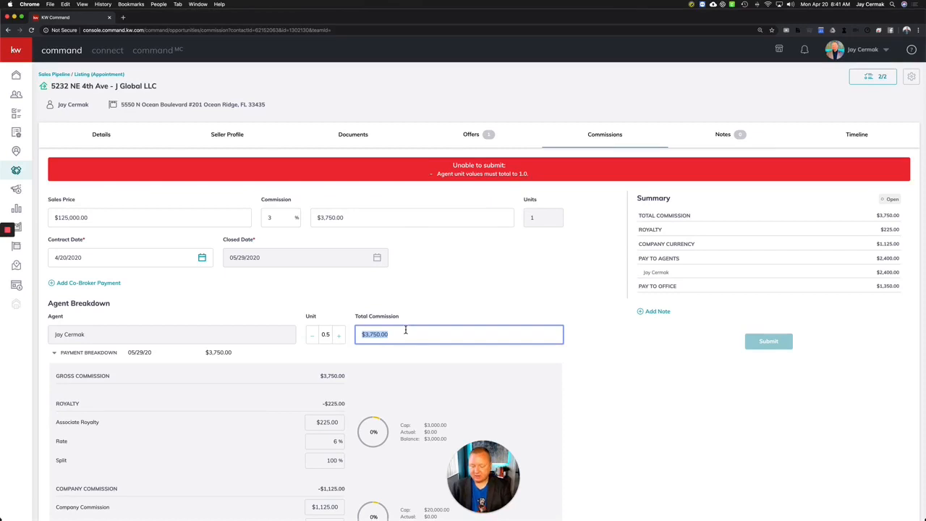
pyautogui.write('1875')
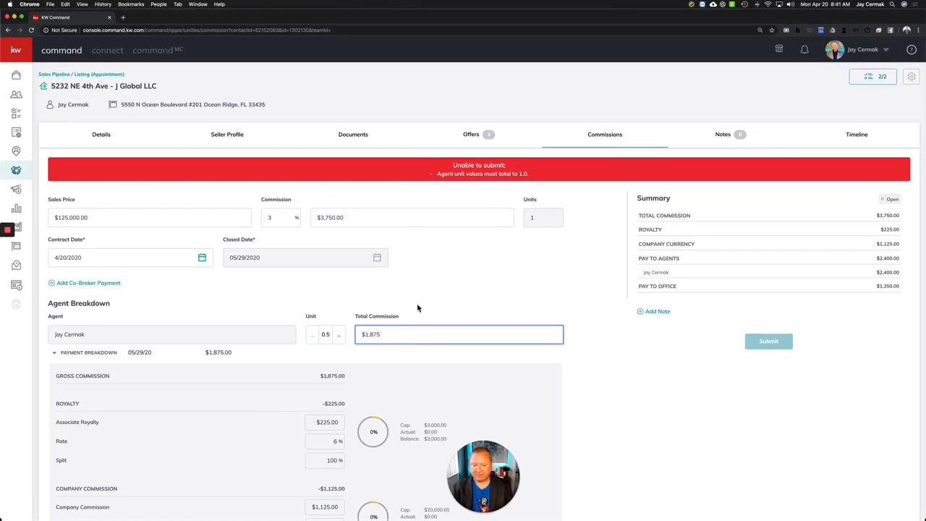
pyautogui.click(417, 308)
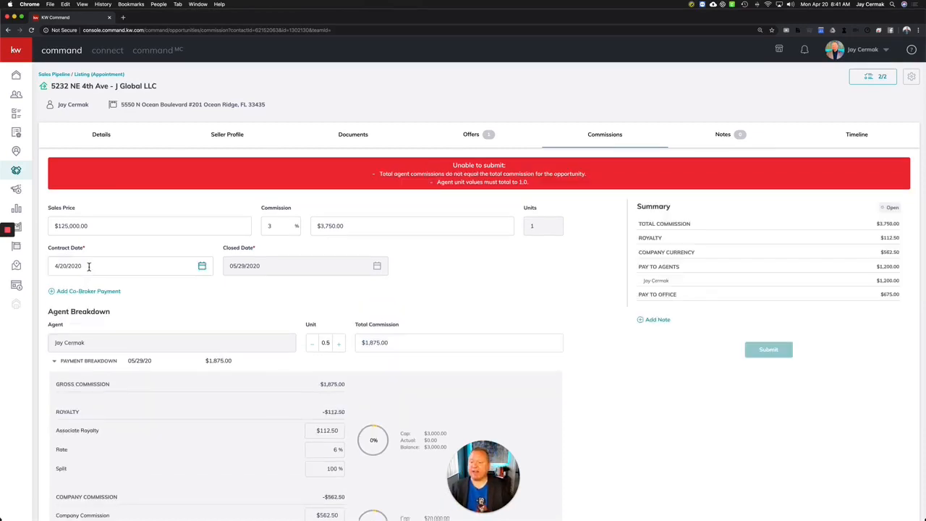
# Open the co-broker payment form and close it without adding a co-broker.
pyautogui.click(83, 292)
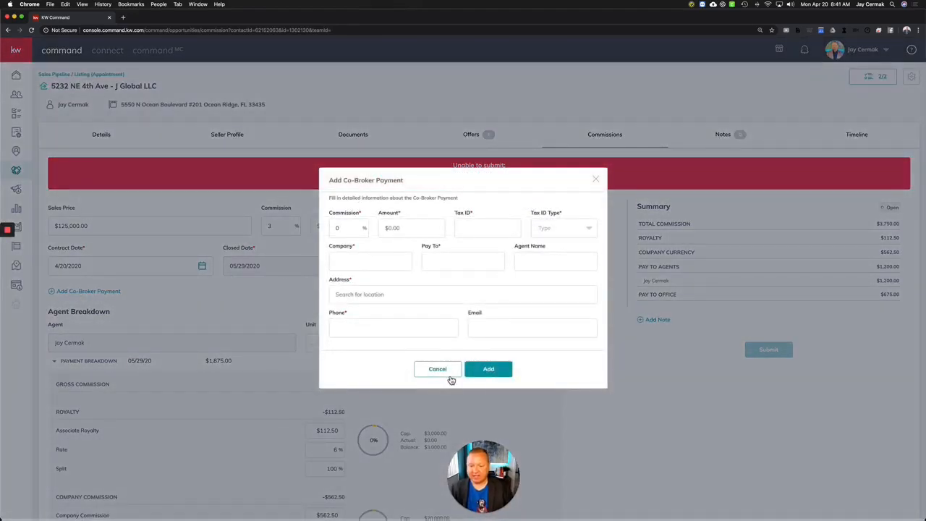
pyautogui.click(441, 370)
pyautogui.scroll(-2, 89, 273)
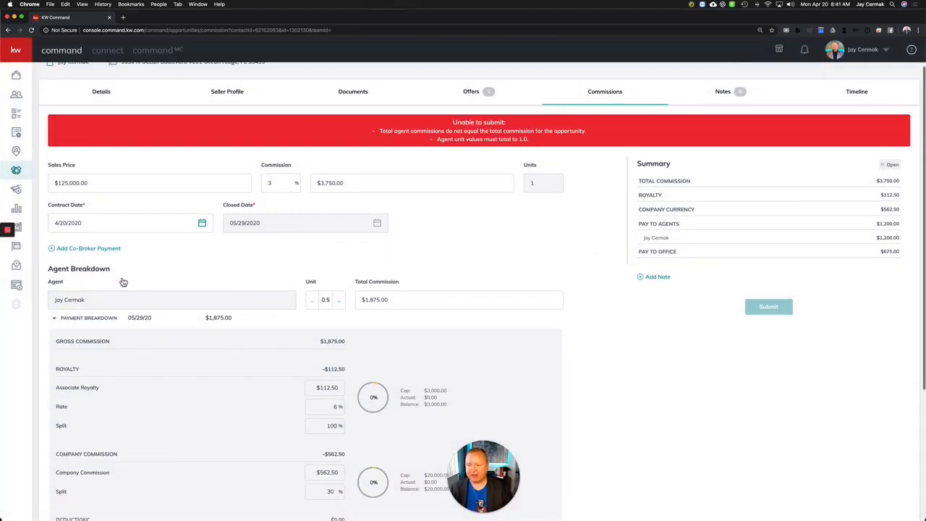
pyautogui.scroll(-5, 127, 286)
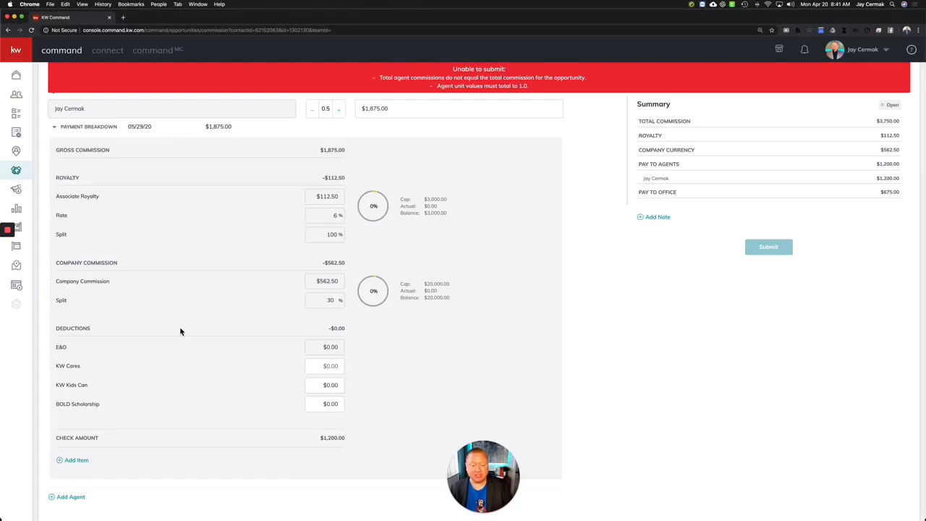
pyautogui.scroll(5, 179, 326)
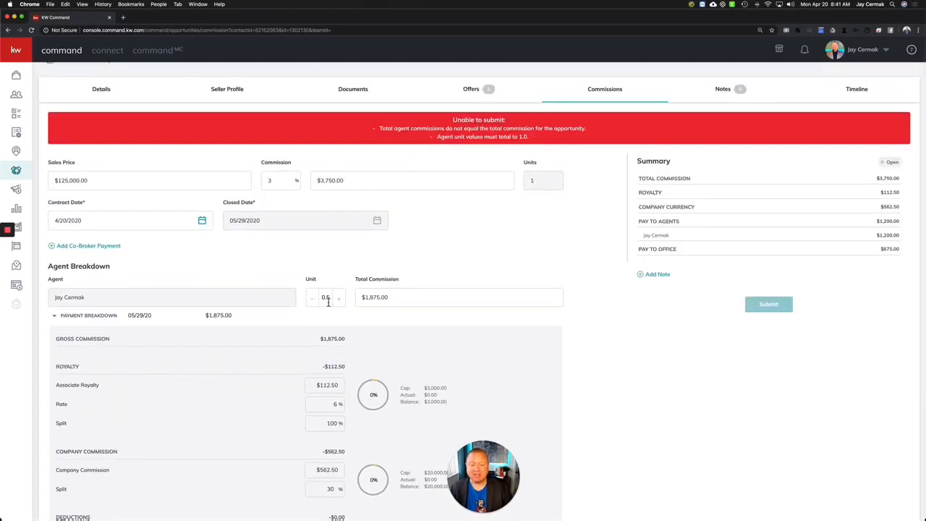
pyautogui.scroll(-5, 223, 311)
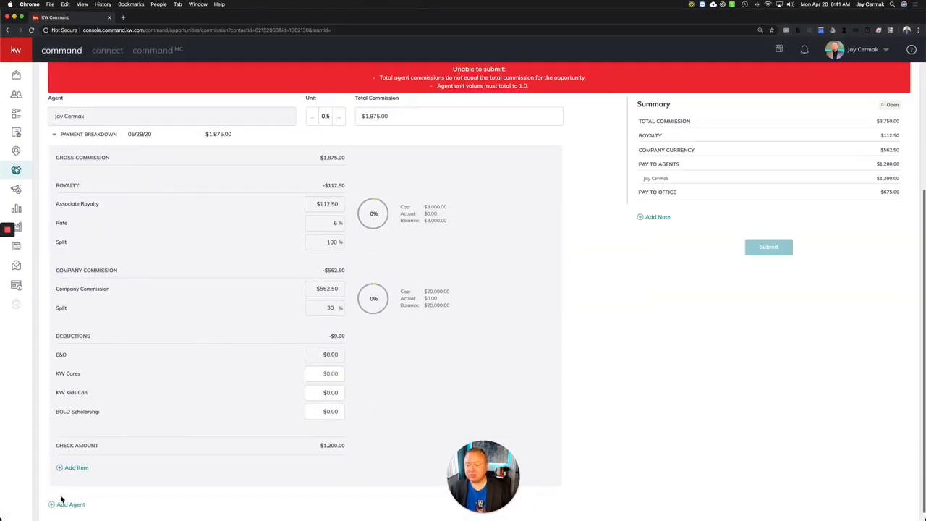
# Add a second agent by searching their name in the Add Agent dialog and picking the match.
pyautogui.click(70, 505)
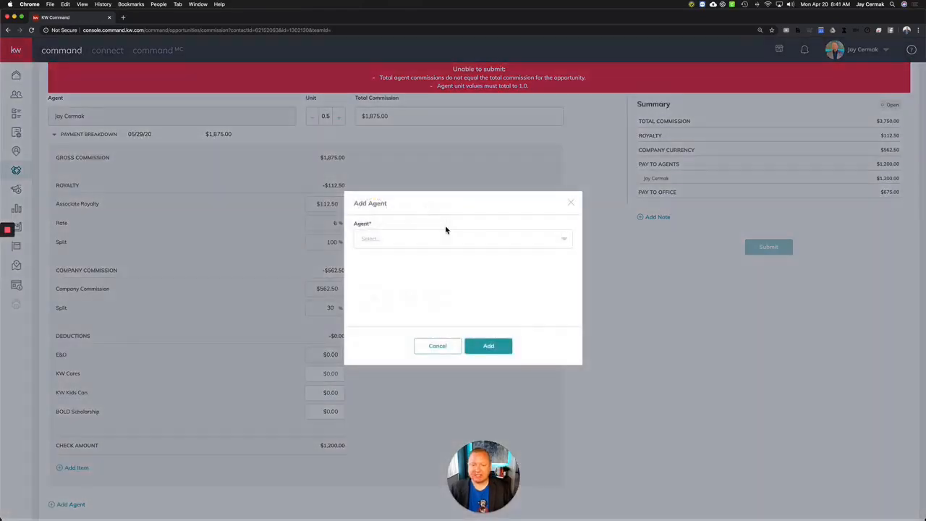
pyautogui.click(435, 240)
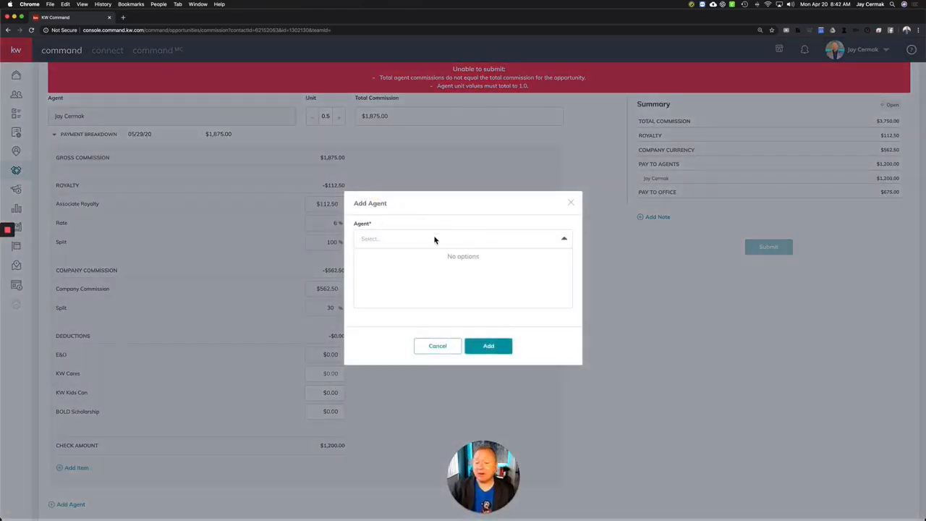
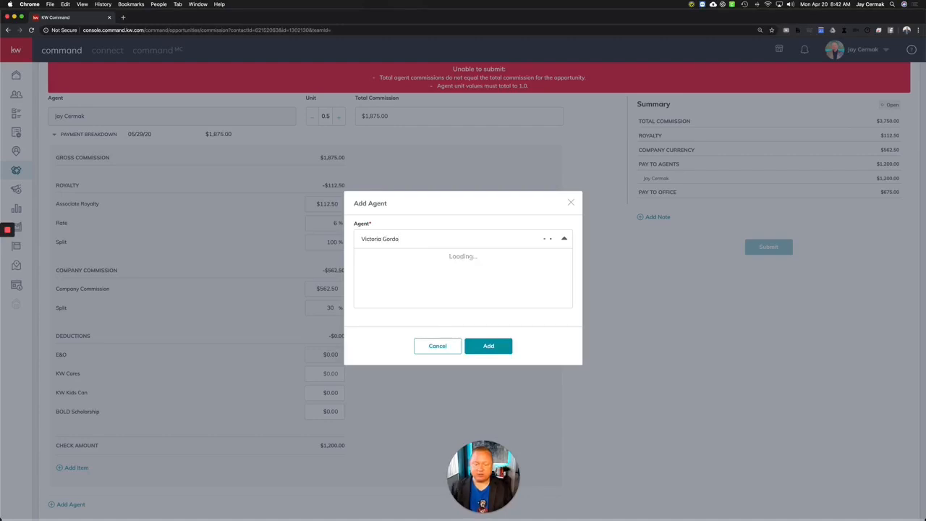
pyautogui.click(395, 256)
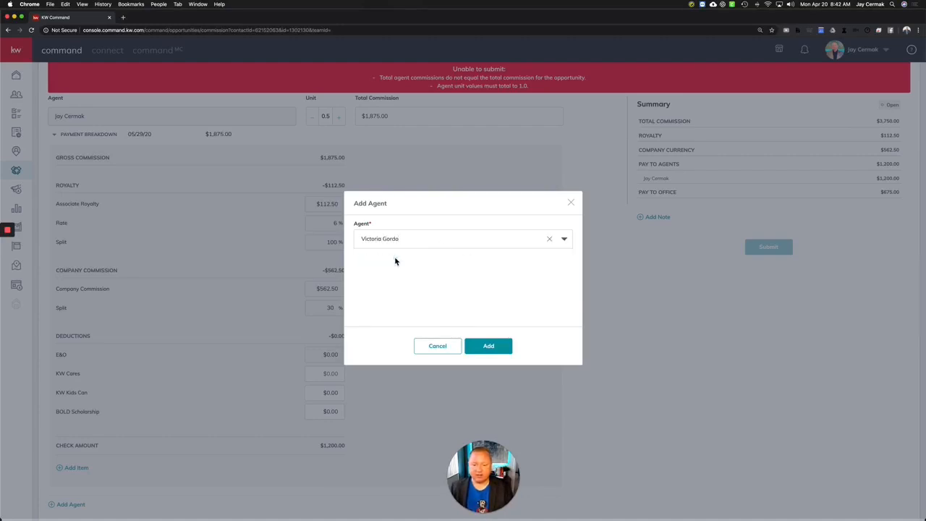
pyautogui.click(488, 344)
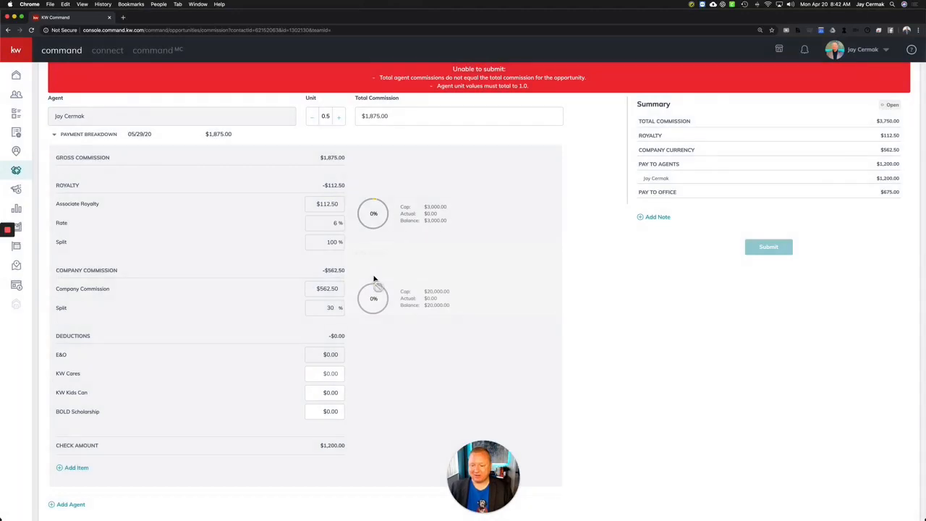
# Give the second agent a 0.5 unit and $1,875.00 total commission, then let the summary recalculate.
pyautogui.scroll(4, 374, 279)
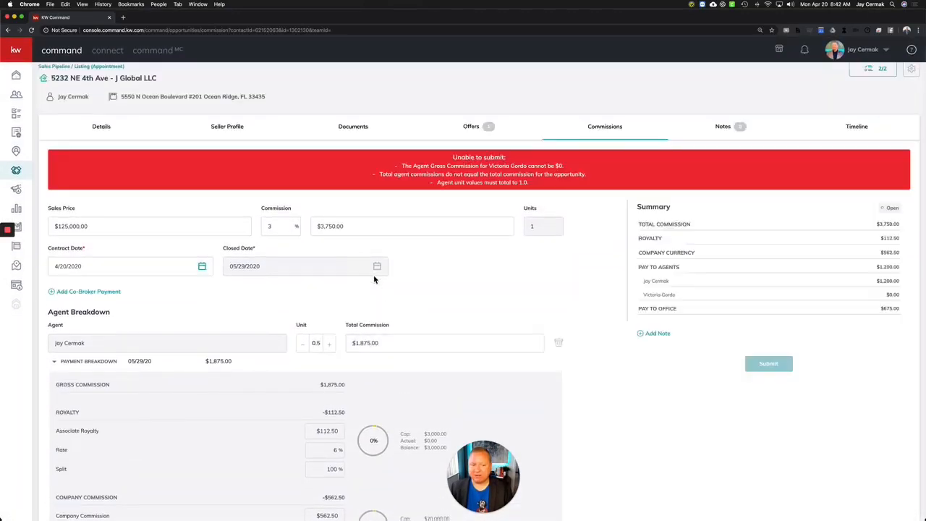
pyautogui.scroll(-2, 374, 279)
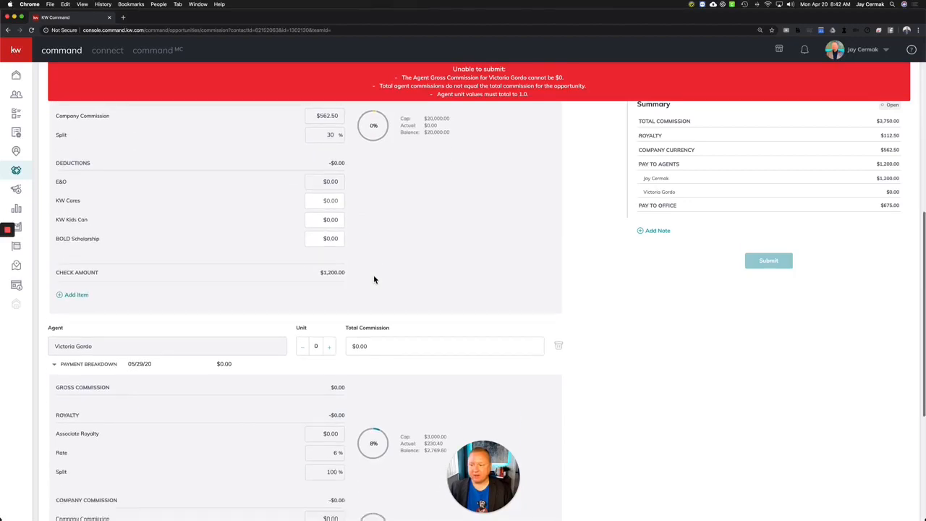
pyautogui.scroll(3, 374, 279)
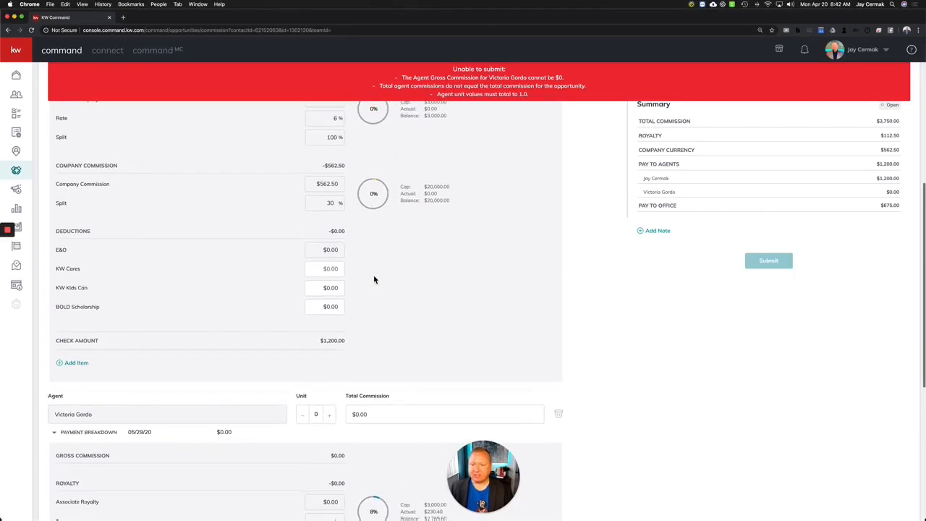
pyautogui.scroll(4, 374, 279)
pyautogui.scroll(2, 374, 280)
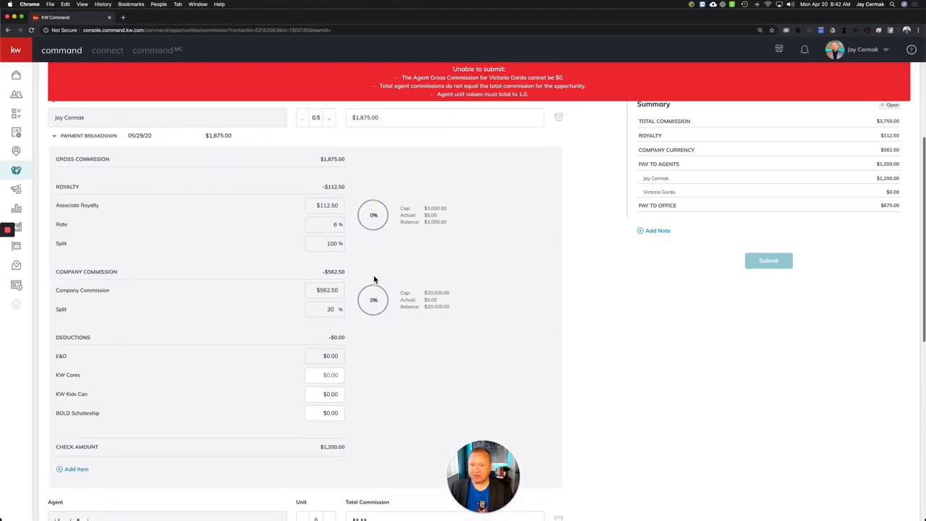
pyautogui.scroll(-9, 374, 279)
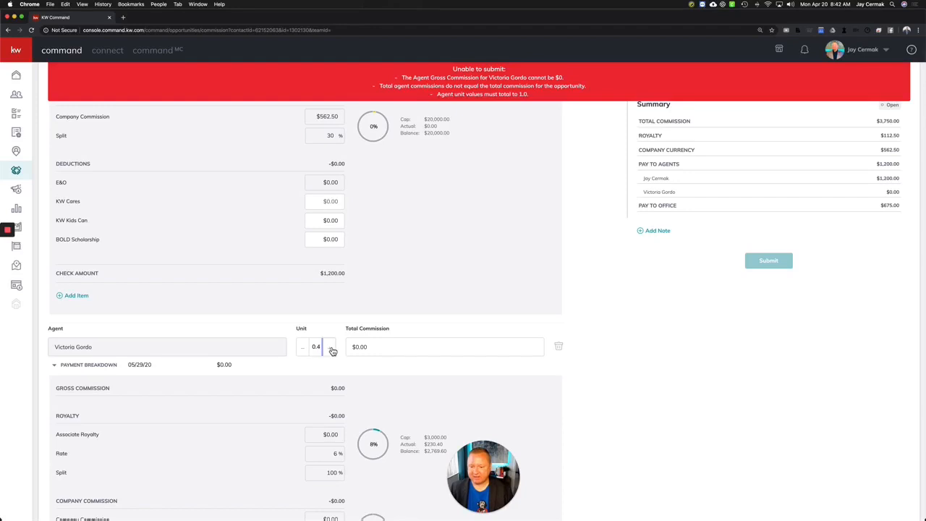
pyautogui.click(399, 346)
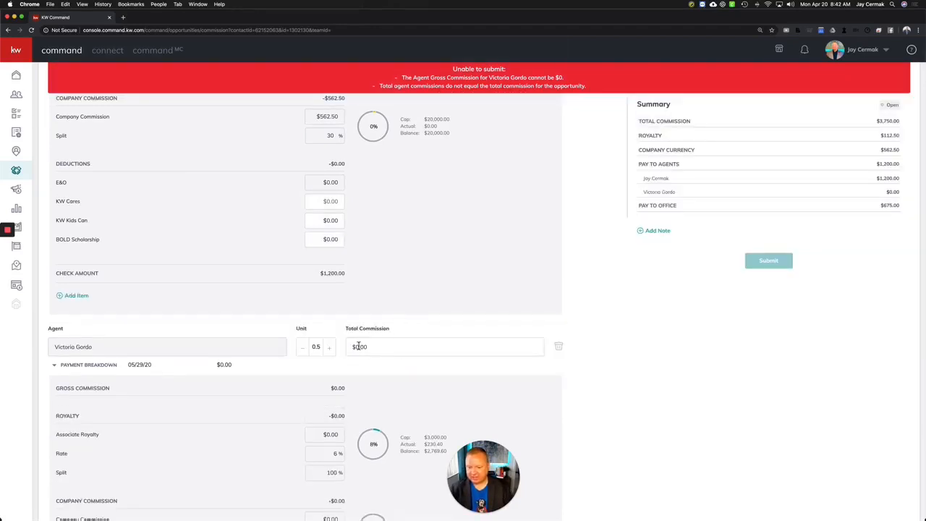
pyautogui.click(357, 348)
pyautogui.write('1875')
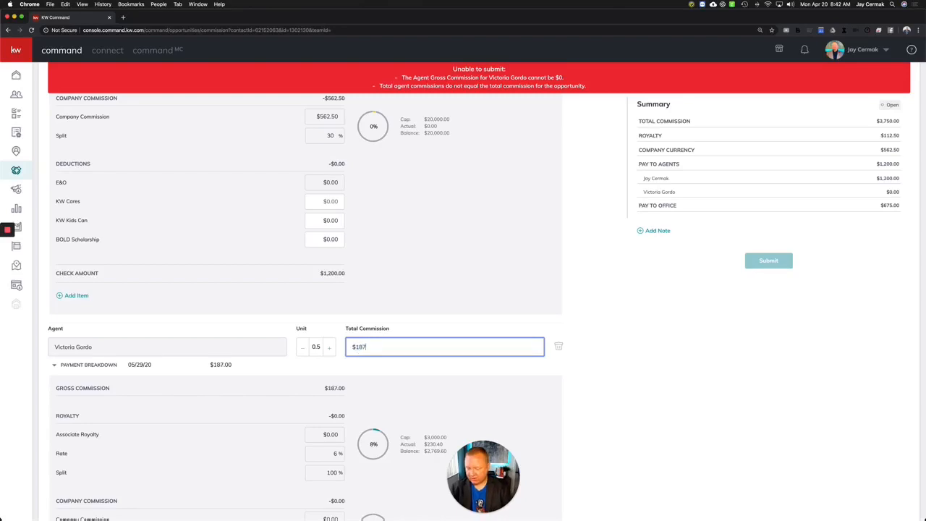
pyautogui.press('Tab')
pyautogui.click(509, 202)
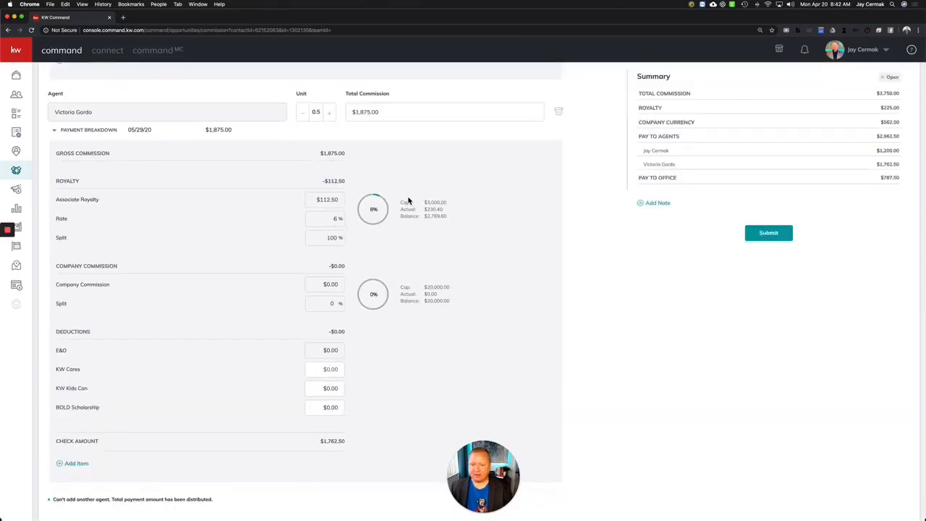
pyautogui.scroll(2, 337, 247)
pyautogui.scroll(10, 337, 248)
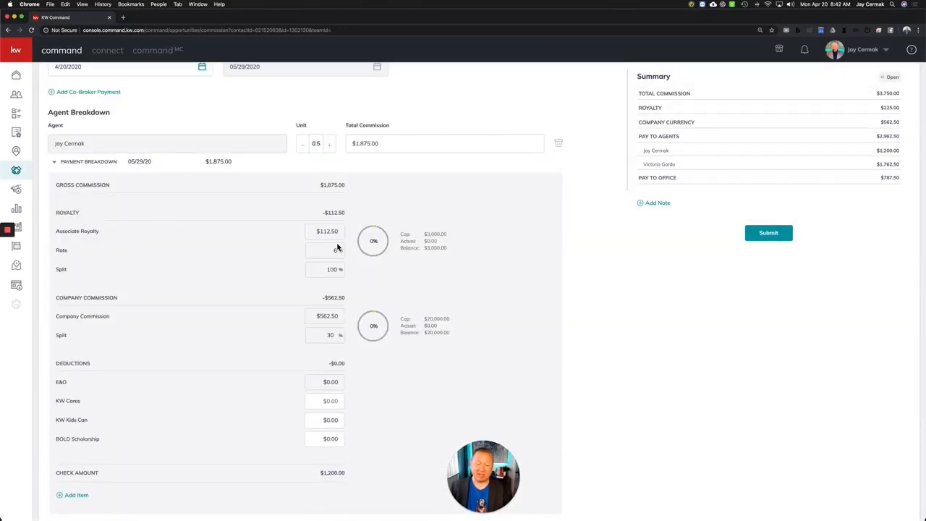
pyautogui.scroll(1, 337, 248)
pyautogui.scroll(2, 338, 247)
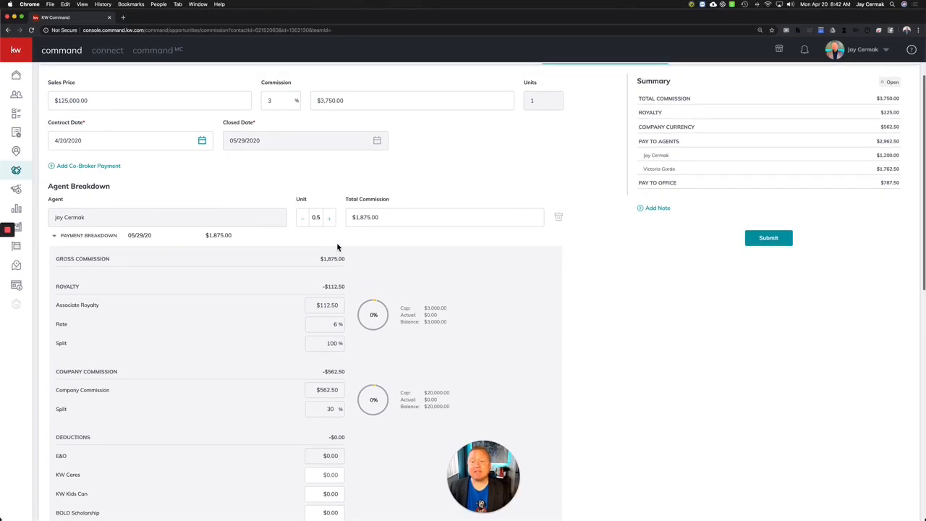
pyautogui.scroll(1, 337, 247)
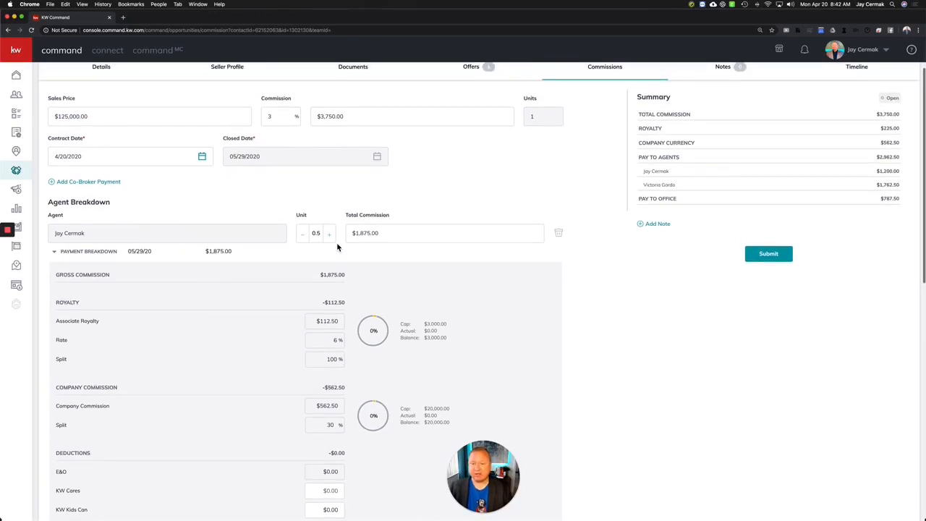
pyautogui.scroll(-2, 337, 248)
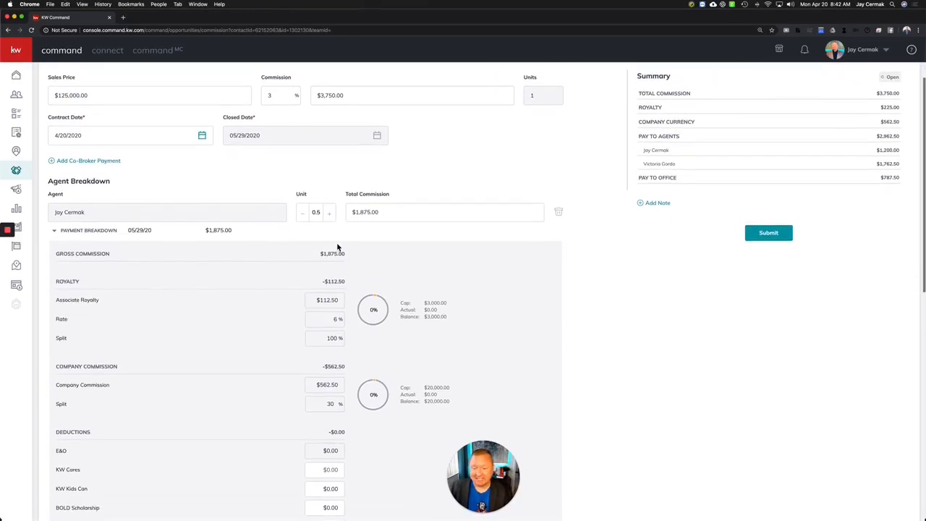
pyautogui.scroll(-10, 330, 289)
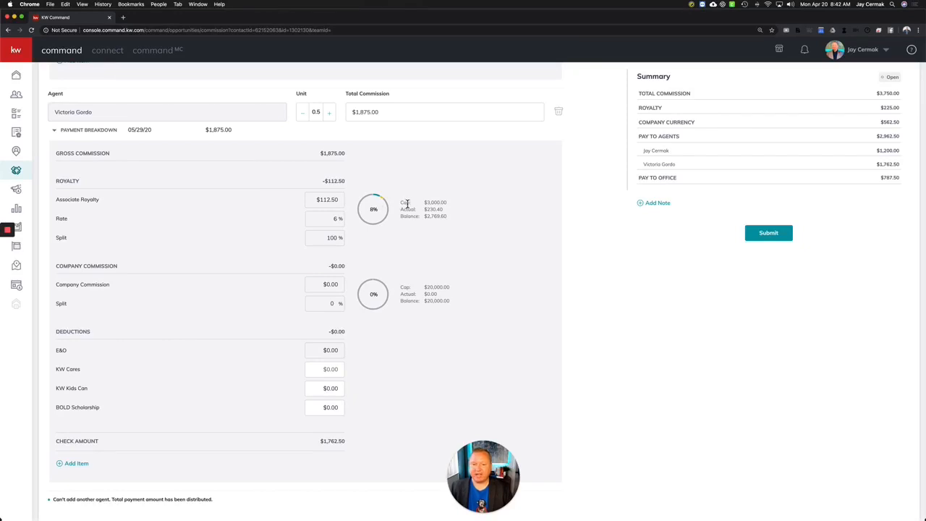
pyautogui.moveTo(422, 217); pyautogui.dragTo(442, 208)
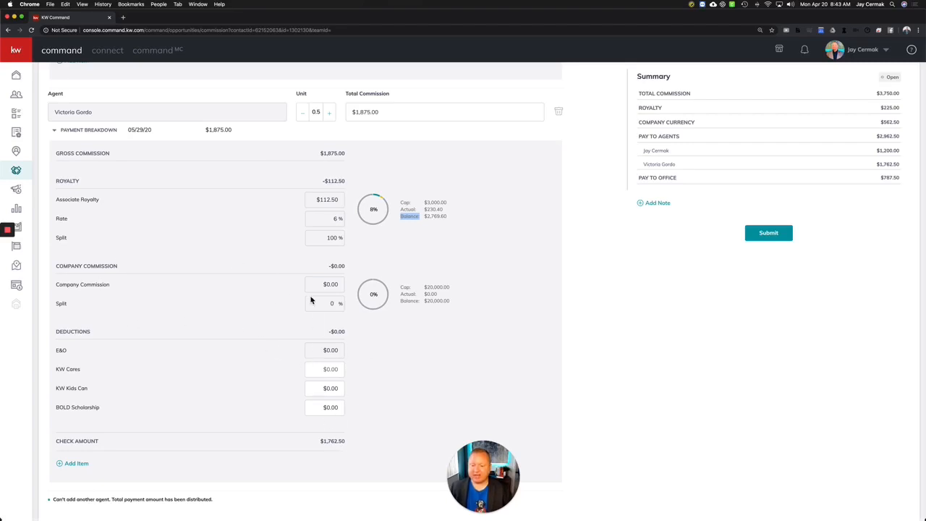
pyautogui.scroll(10, 311, 300)
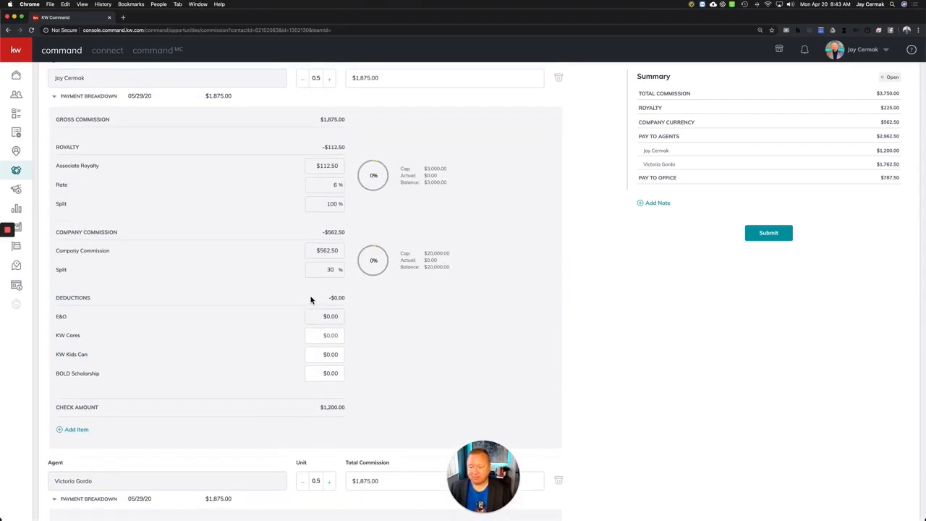
pyautogui.scroll(-1, 311, 300)
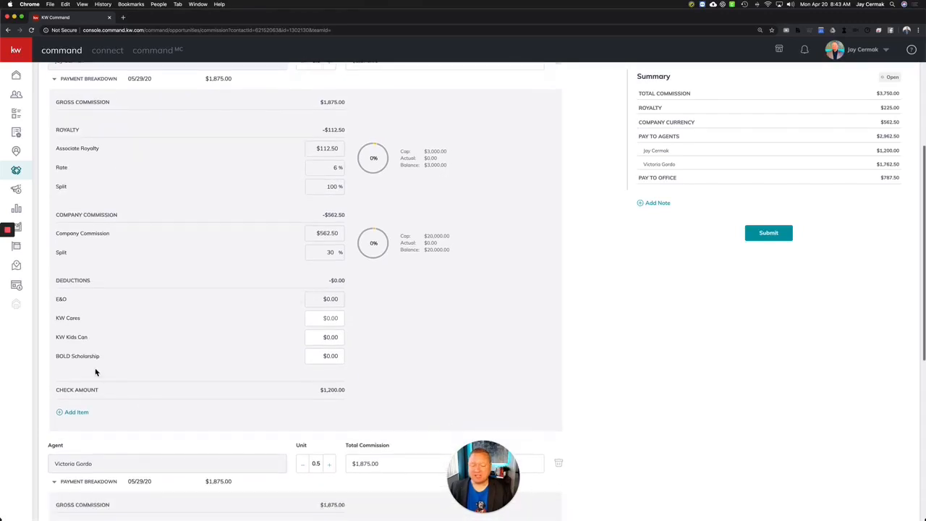
# Add a Bonus item of 395.00 to the first agent, split with the Market Center.
pyautogui.click(72, 412)
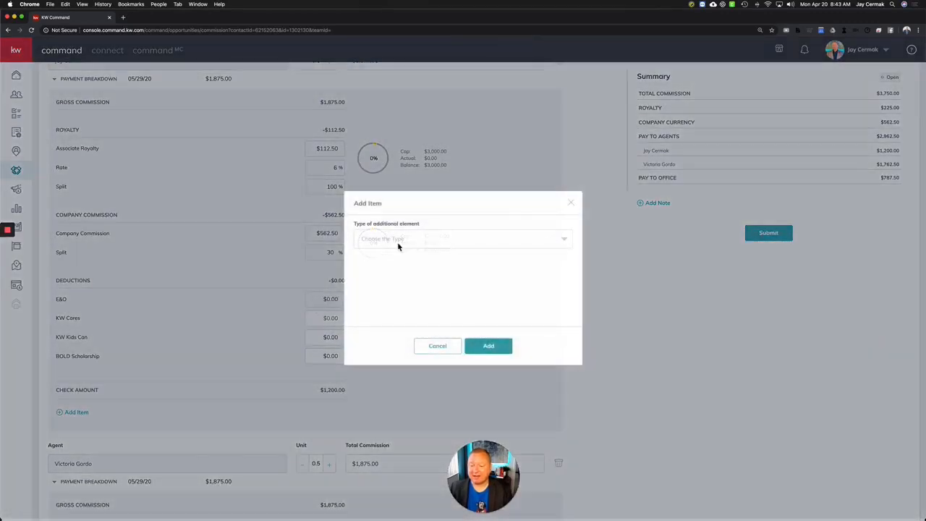
pyautogui.click(412, 242)
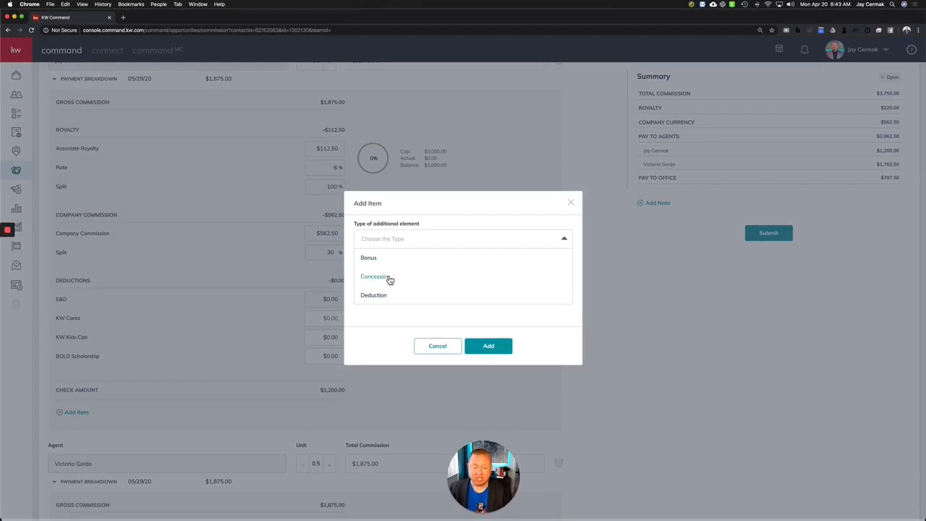
pyautogui.scroll(-2, 389, 279)
pyautogui.scroll(-1, 388, 269)
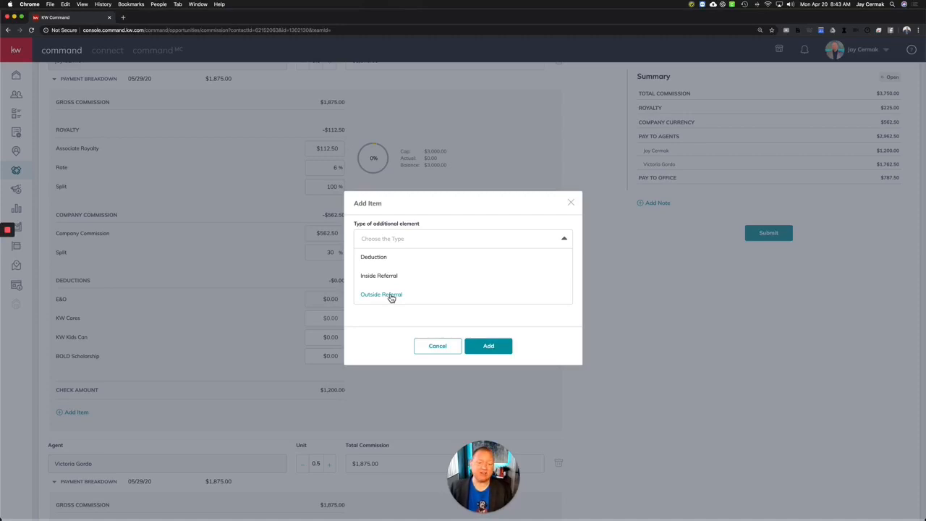
pyautogui.scroll(3, 390, 289)
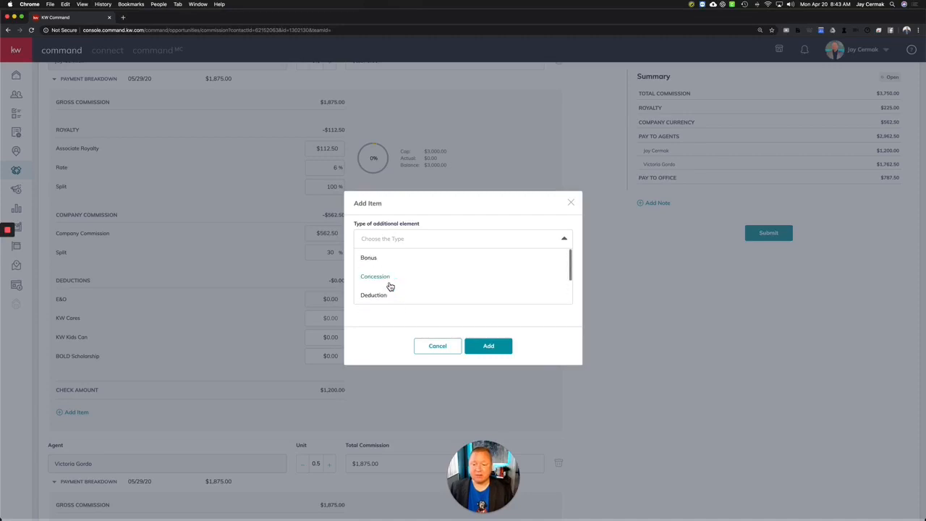
pyautogui.click(382, 261)
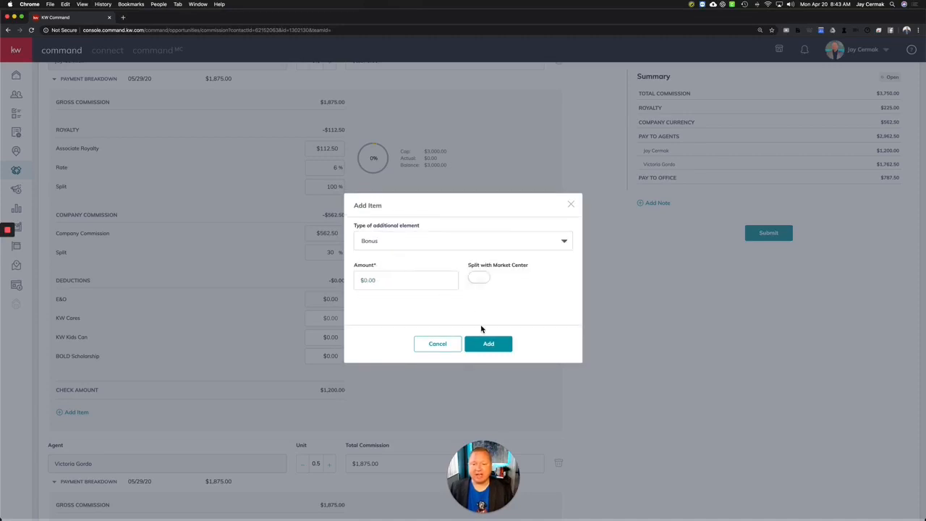
pyautogui.click(389, 279)
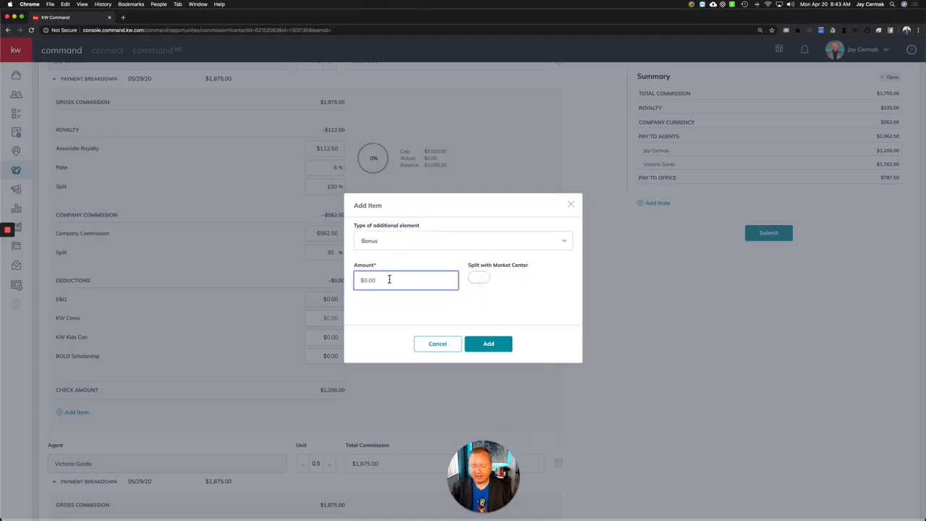
pyautogui.write('395.')
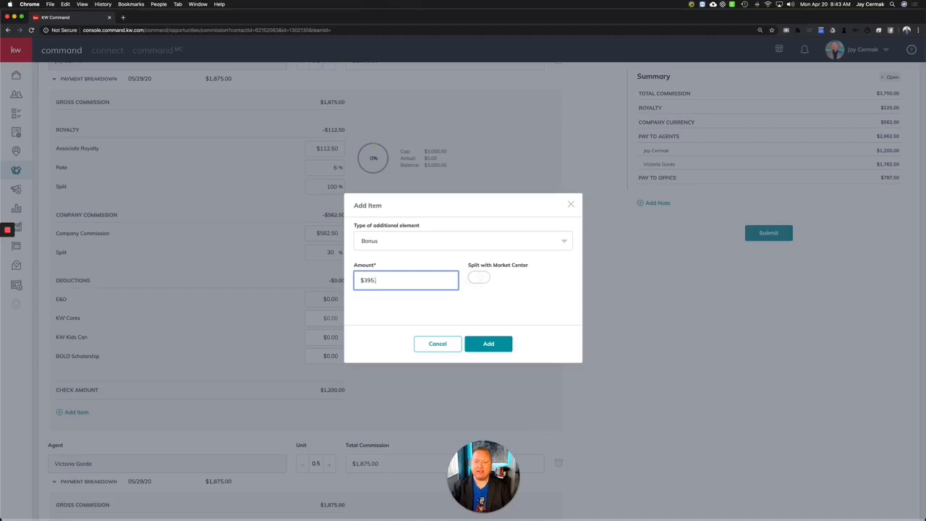
pyautogui.write('00')
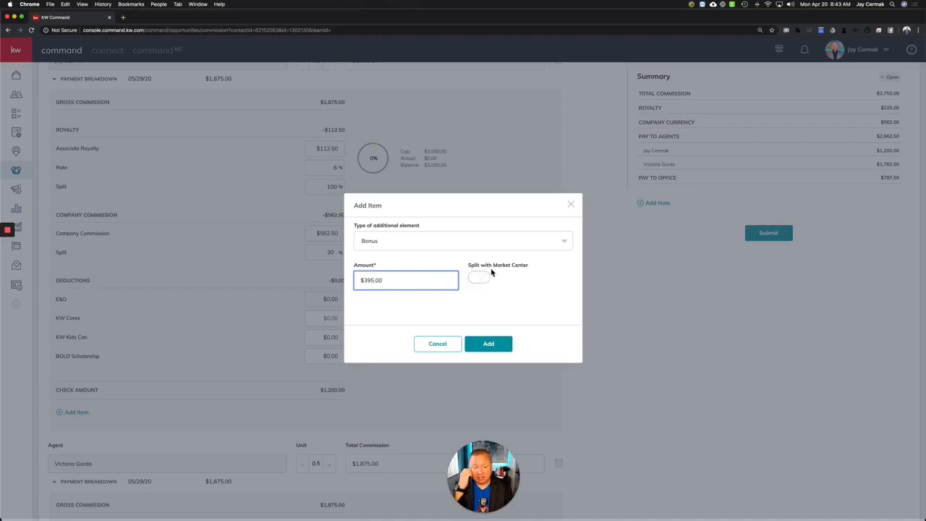
pyautogui.click(483, 279)
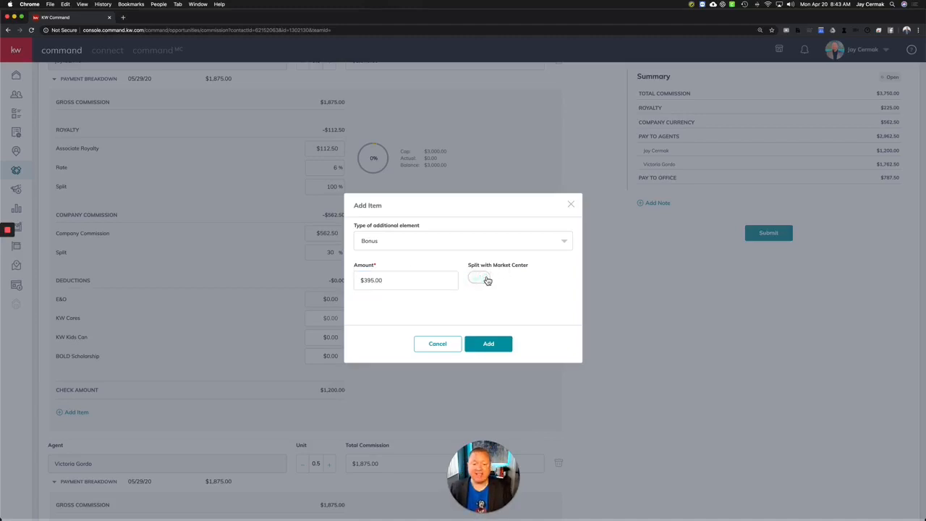
pyautogui.click(495, 341)
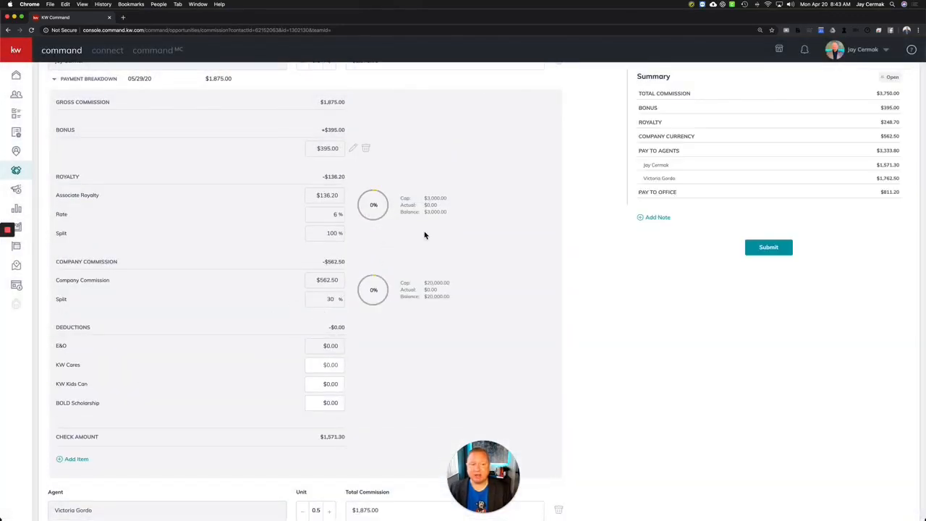
pyautogui.scroll(2, 424, 233)
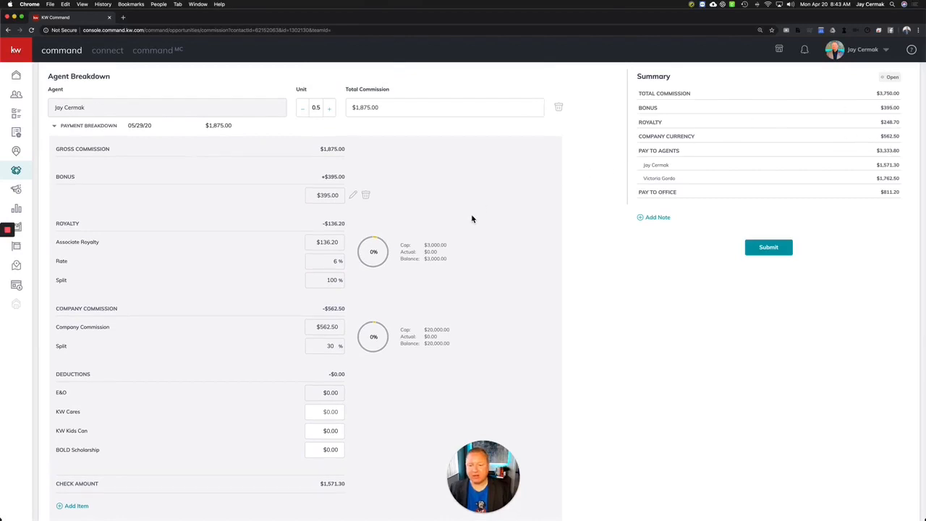
pyautogui.scroll(5, 471, 217)
pyautogui.scroll(2, 842, 145)
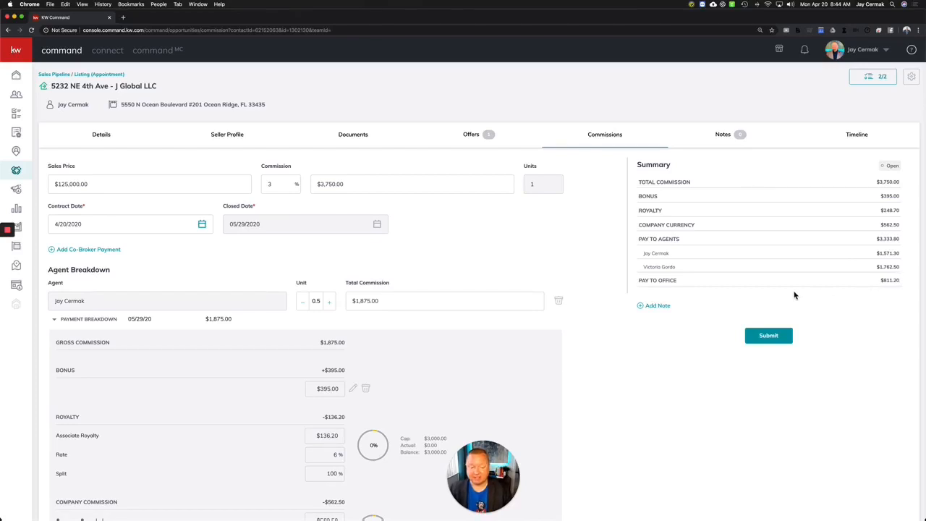
pyautogui.scroll(-3, 794, 295)
pyautogui.scroll(3, 794, 294)
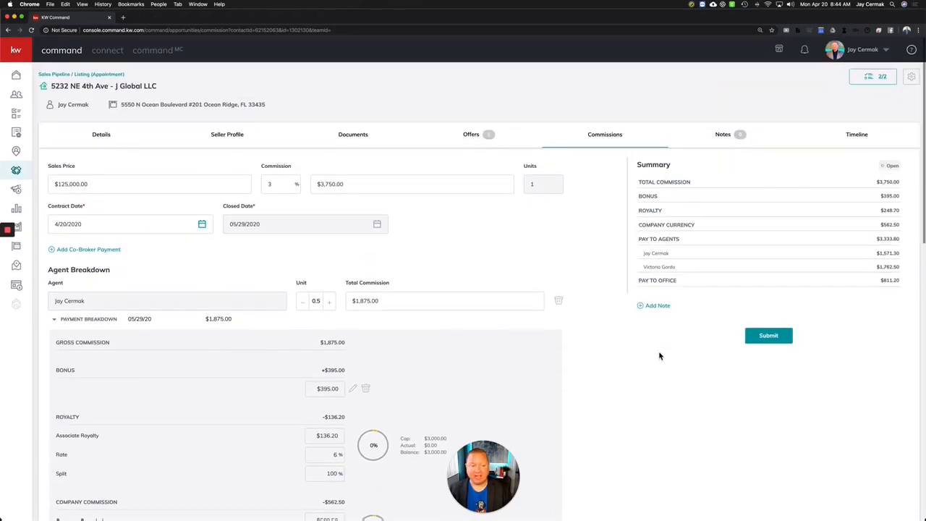
# Attach the note 'This is a Test' to the commission.
pyautogui.click(657, 306)
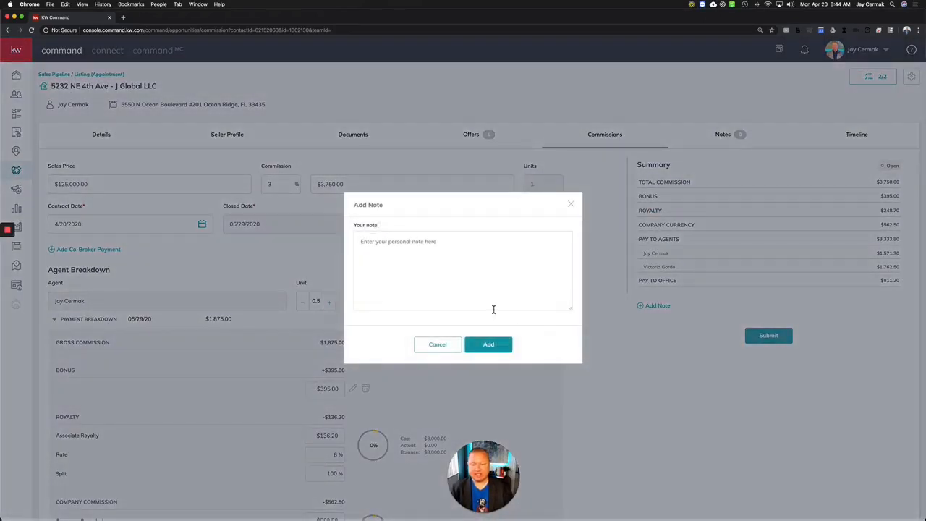
pyautogui.click(490, 282)
pyautogui.write('This i')
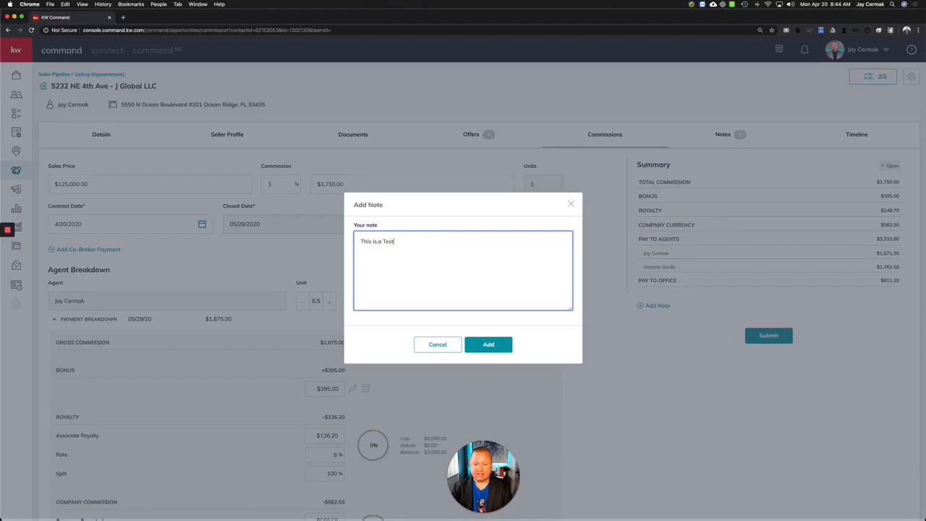
pyautogui.write('s a Test')
pyautogui.click(488, 344)
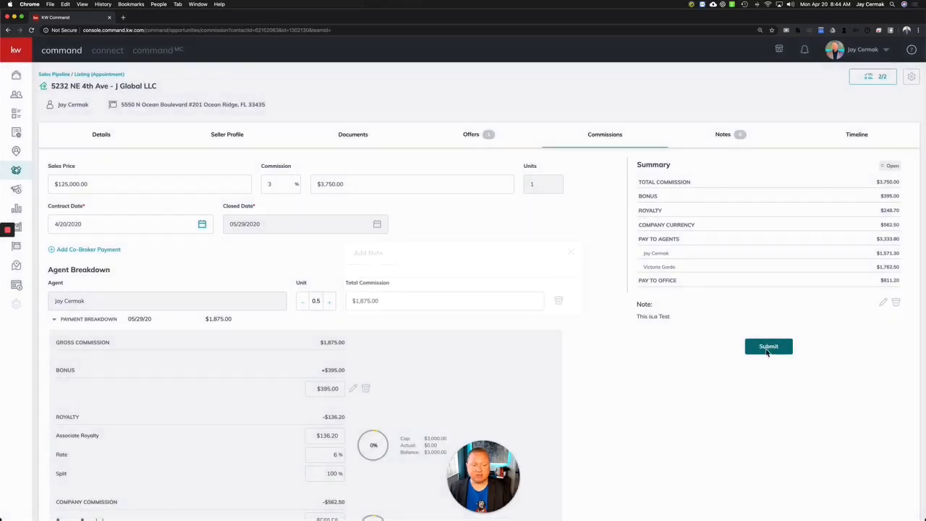
# Submit the commission with a $10 KW Cares donation from the first agent.
pyautogui.click(767, 347)
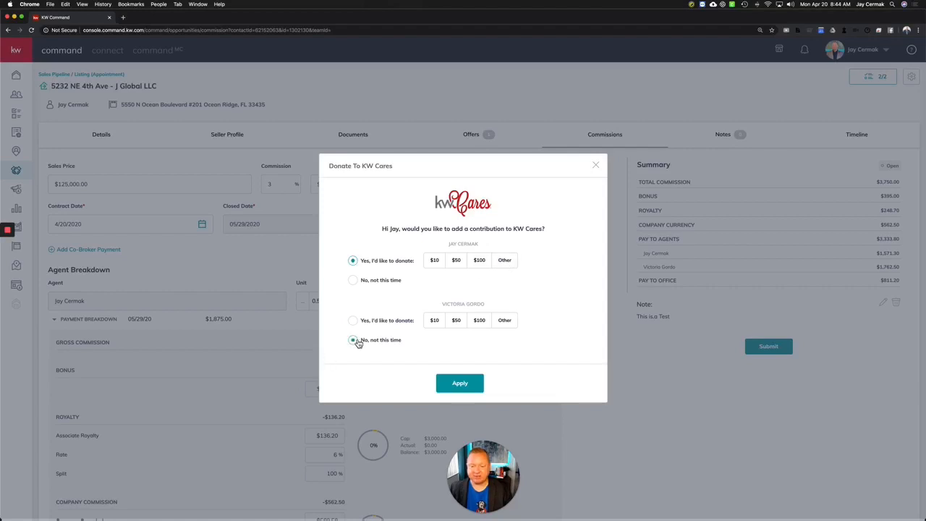
pyautogui.click(433, 265)
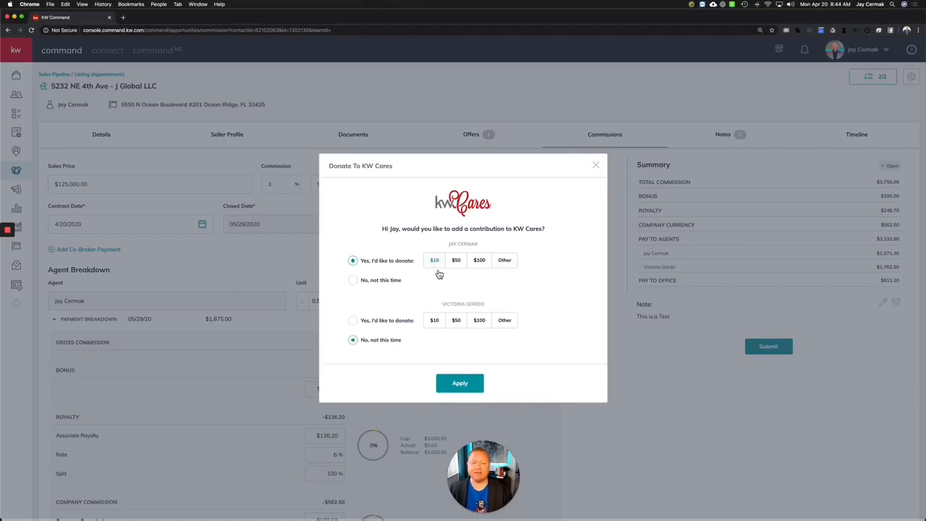
pyautogui.click(460, 384)
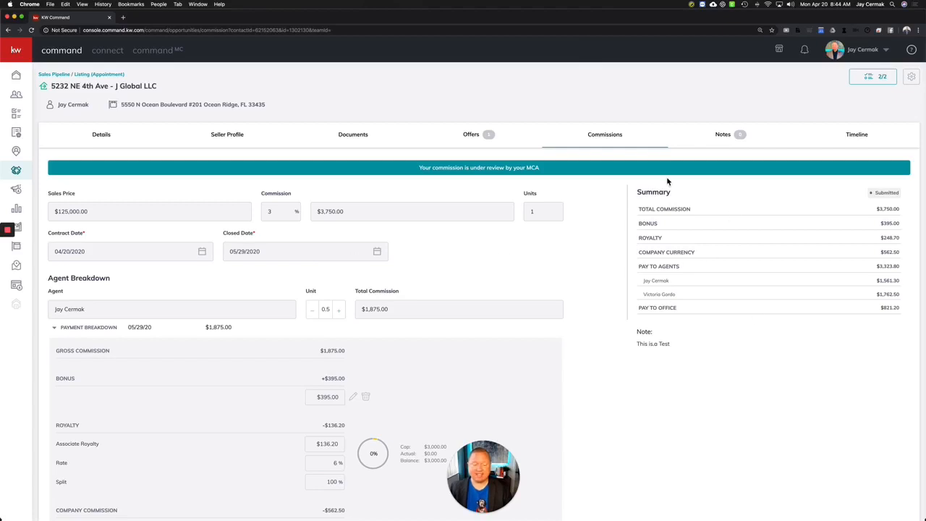
# Scroll through the submitted commission to review its final breakdown.
pyautogui.scroll(-5, 565, 290)
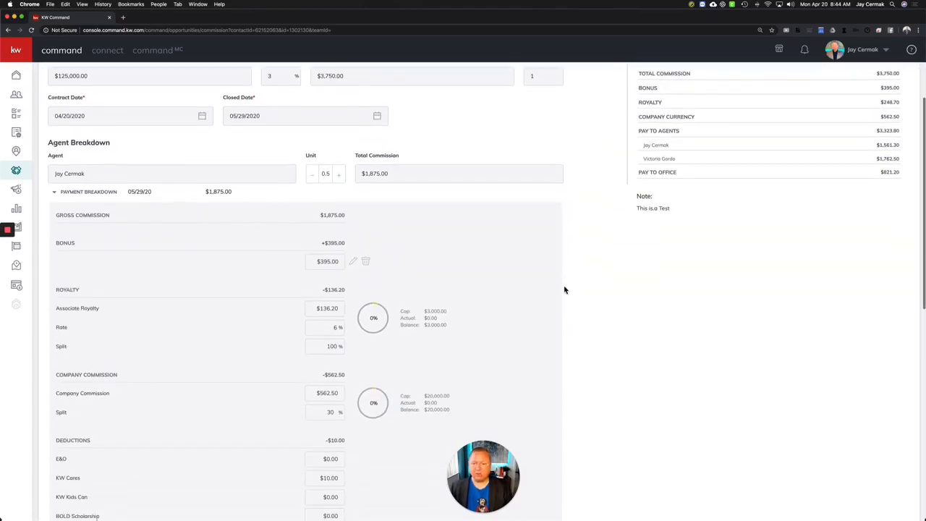
pyautogui.scroll(-8, 565, 290)
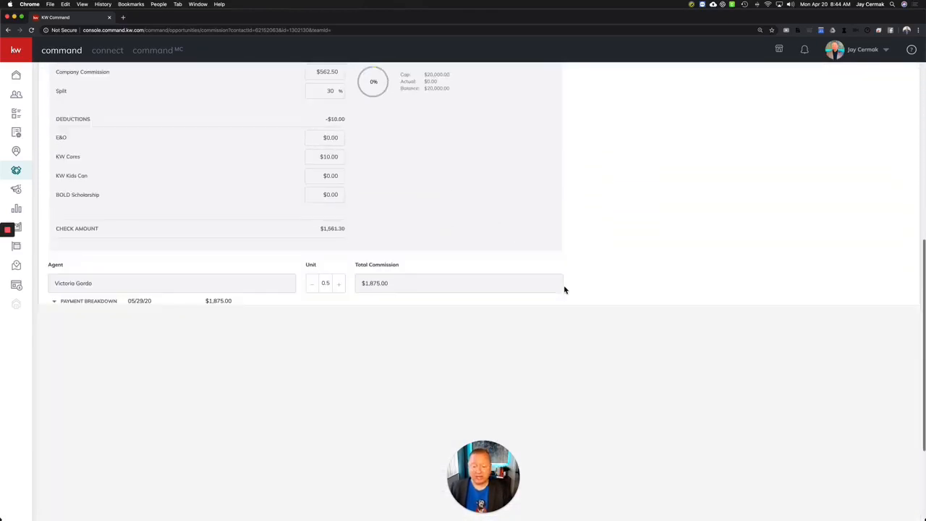
pyautogui.scroll(15, 565, 290)
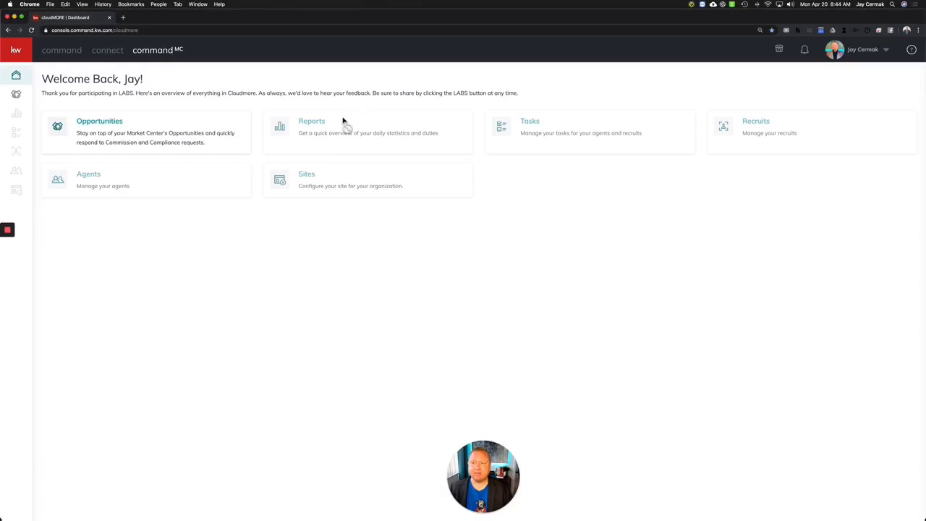
pyautogui.click(16, 97)
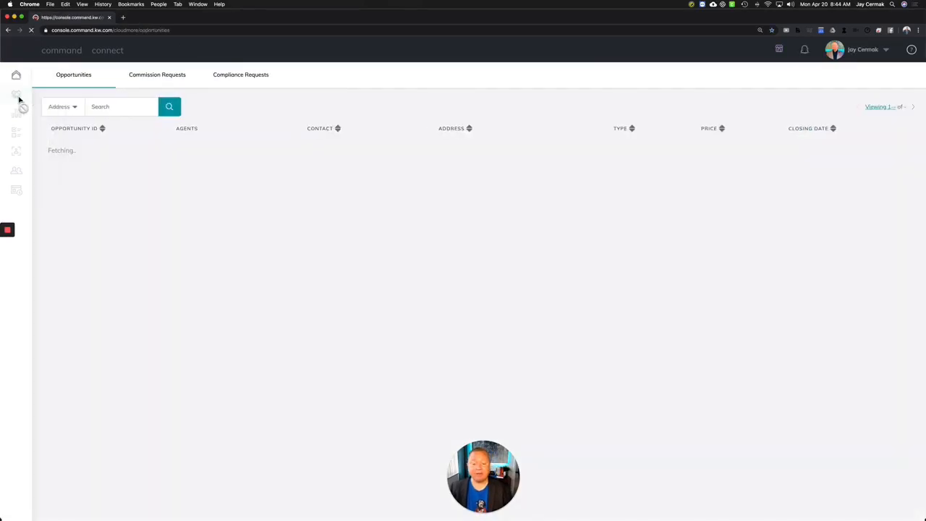
pyautogui.click(179, 78)
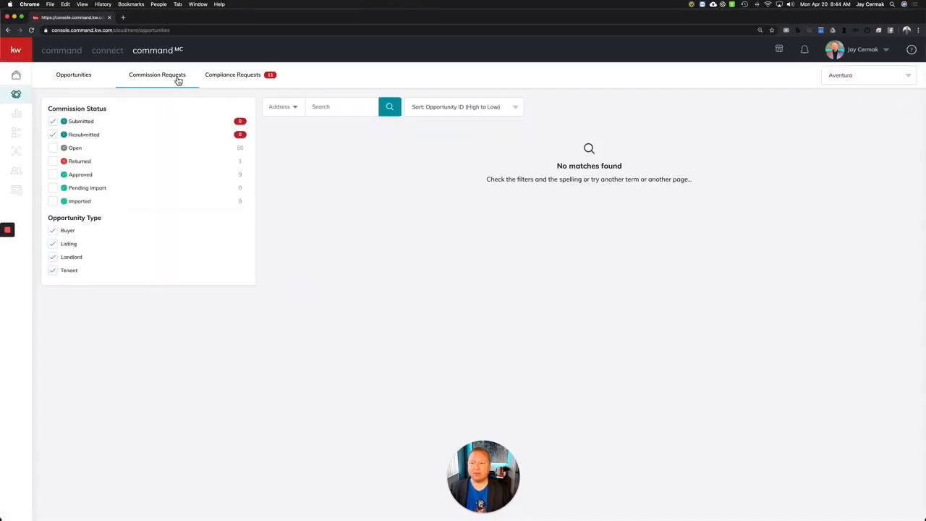
pyautogui.click(843, 75)
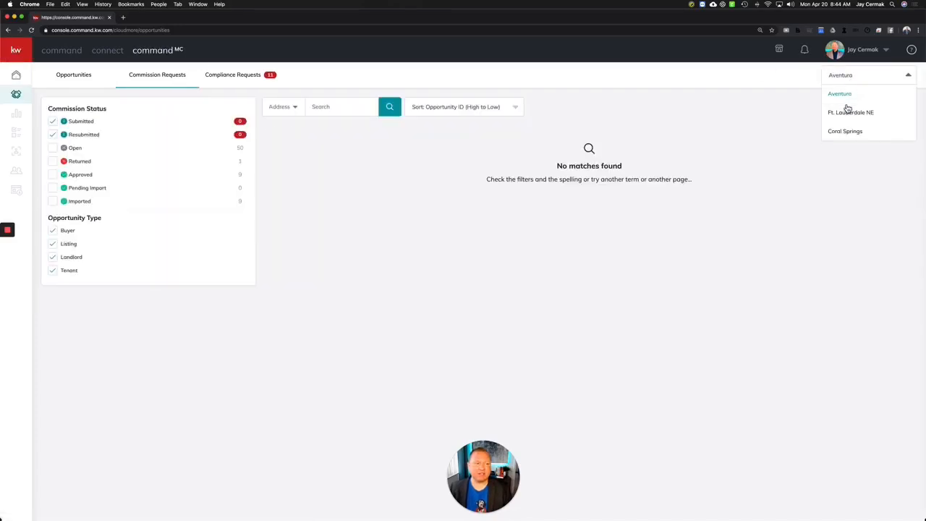
pyautogui.click(847, 113)
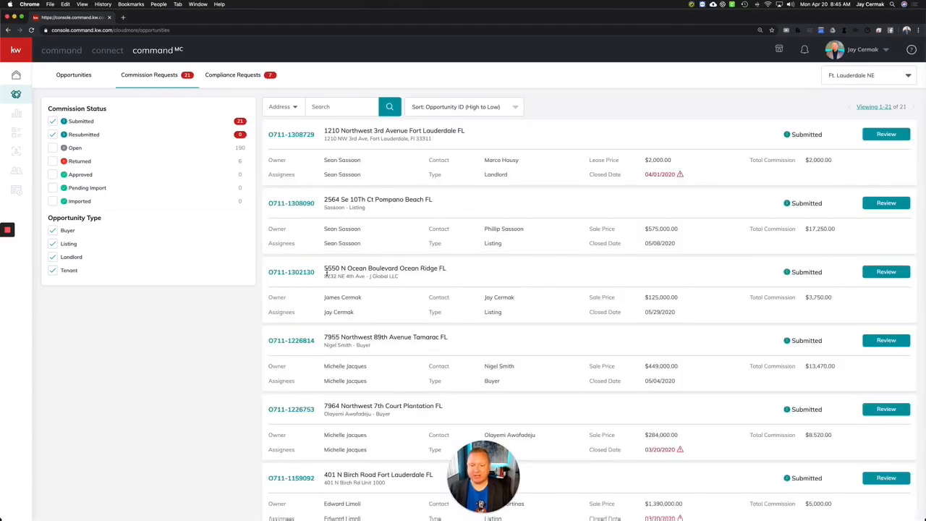
pyautogui.moveTo(322, 271); pyautogui.dragTo(467, 278)
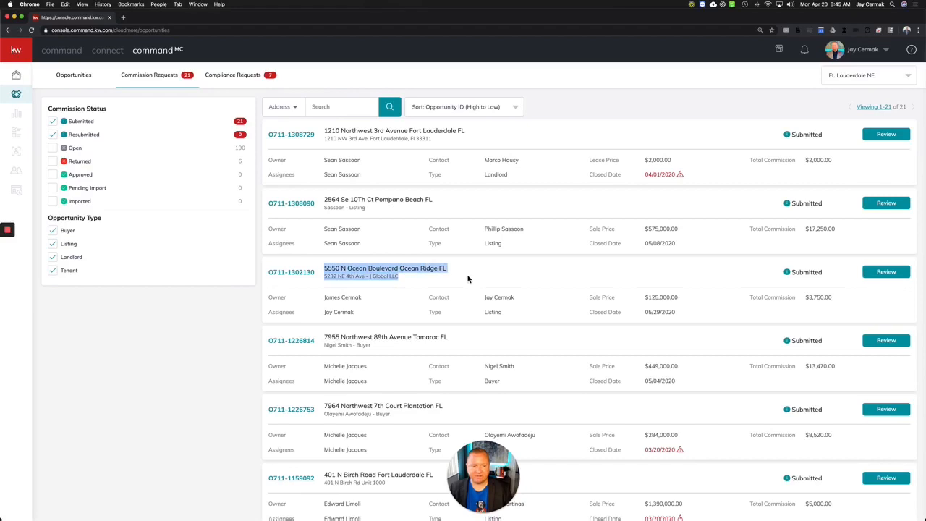
pyautogui.click(899, 275)
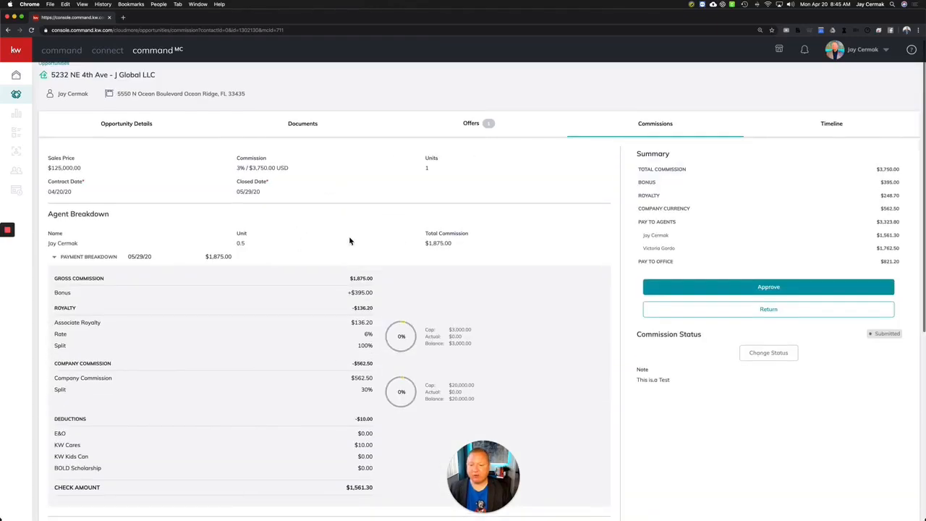
pyautogui.scroll(-5, 349, 240)
pyautogui.scroll(5, 348, 236)
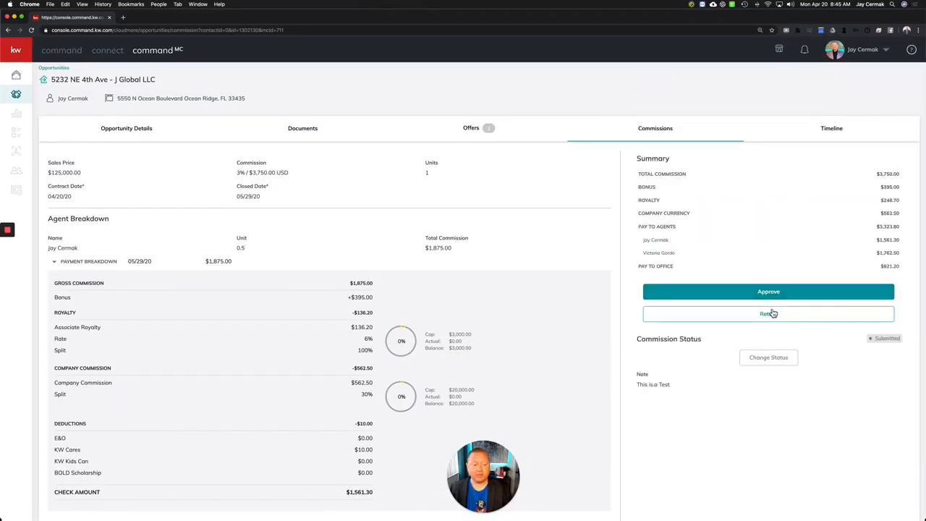
pyautogui.click(771, 361)
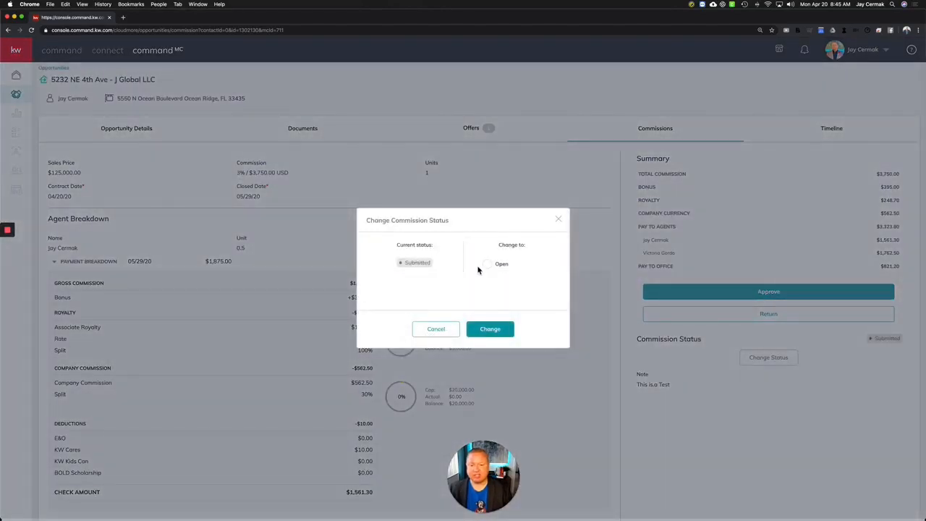
pyautogui.click(436, 331)
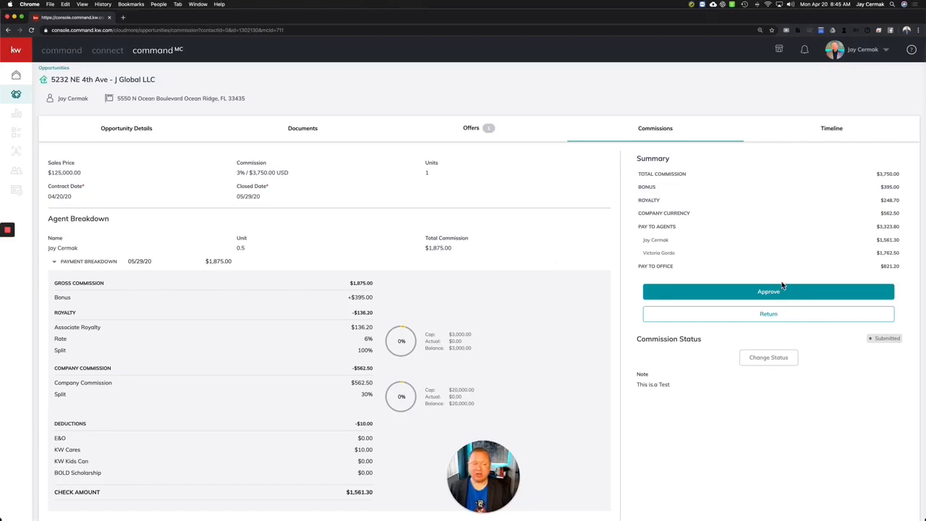
pyautogui.click(769, 314)
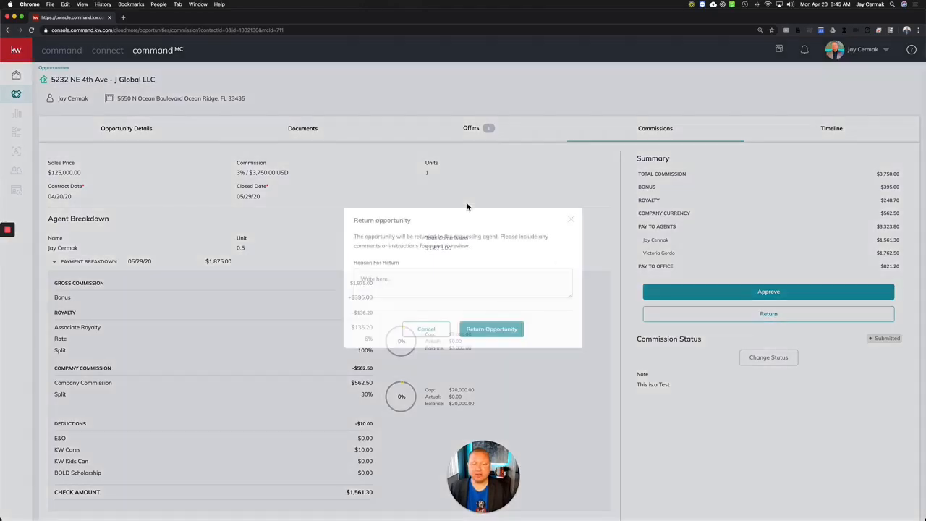
pyautogui.click(429, 280)
pyautogui.write('This is a Test')
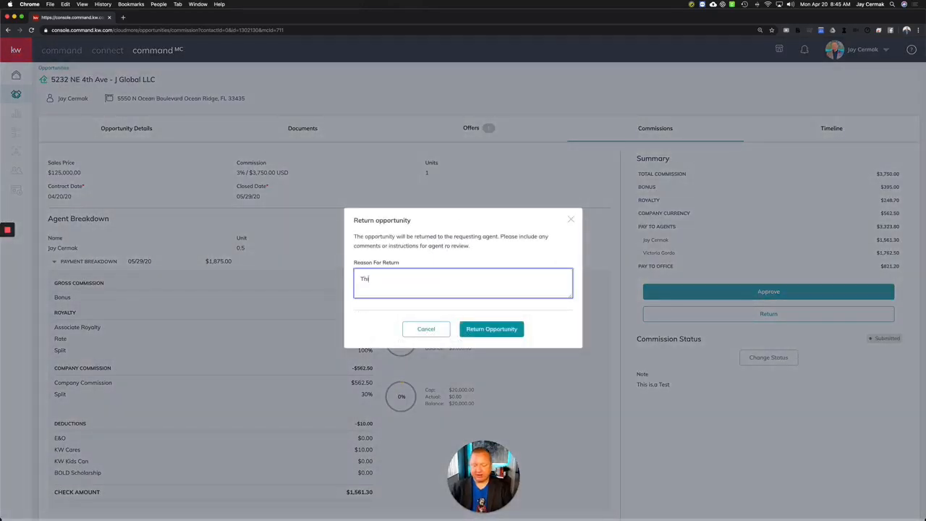
pyautogui.click(491, 338)
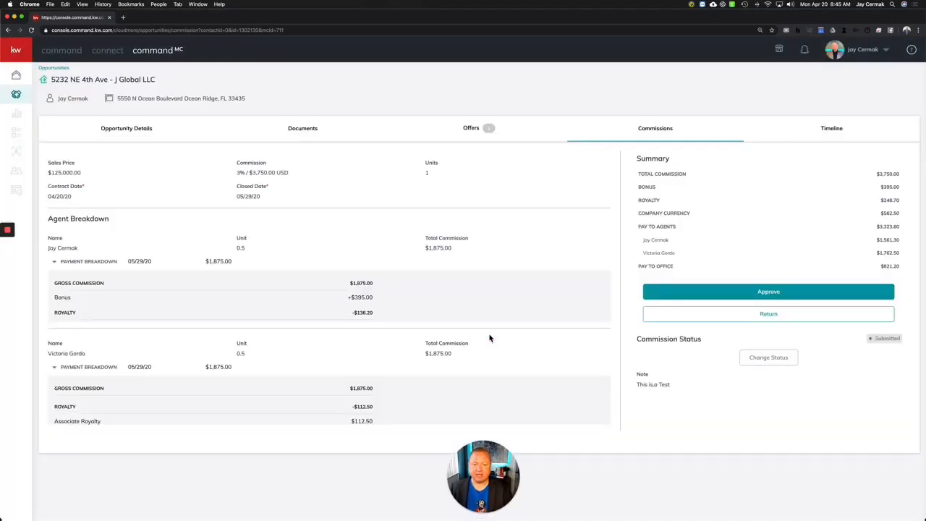
pyautogui.click(166, 53)
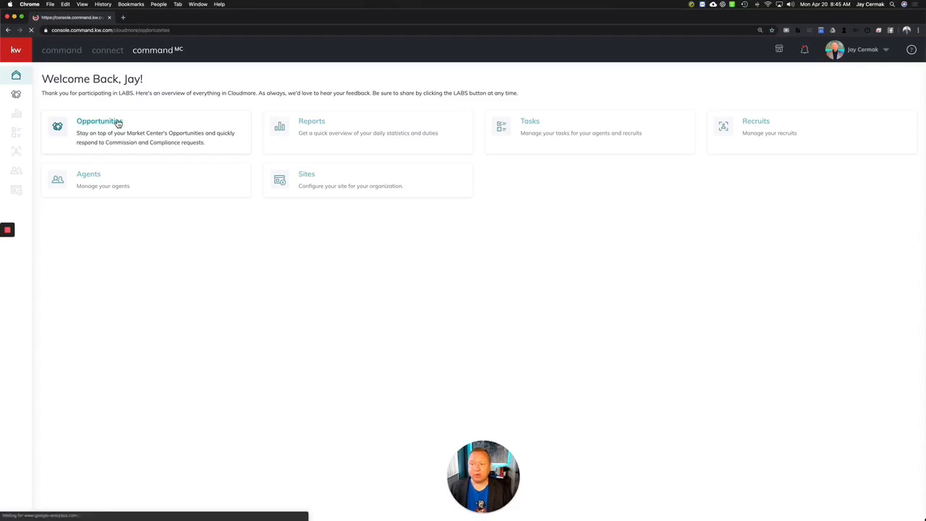
# List Ft. Lauderdale NE's Commission Requests, confirming 20 submitted without the Ocean Ridge listing.
pyautogui.click(116, 123)
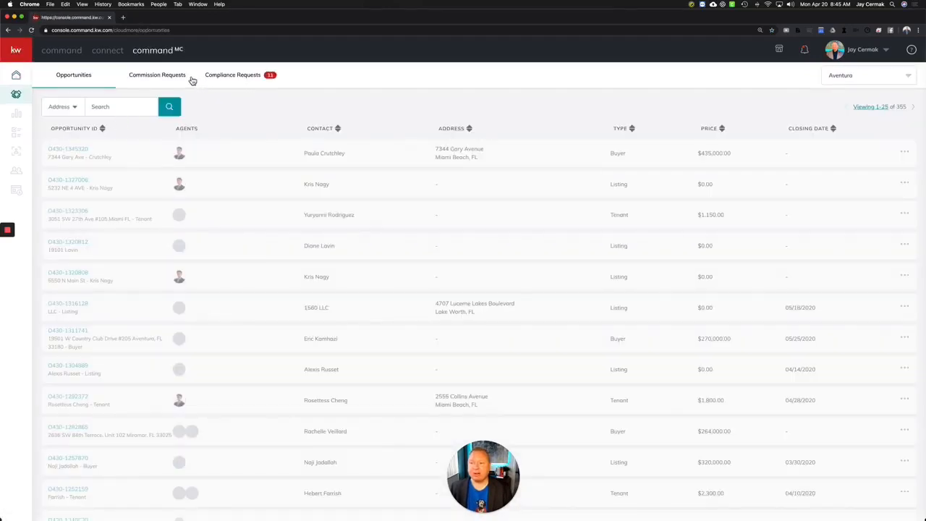
pyautogui.click(190, 81)
pyautogui.click(838, 76)
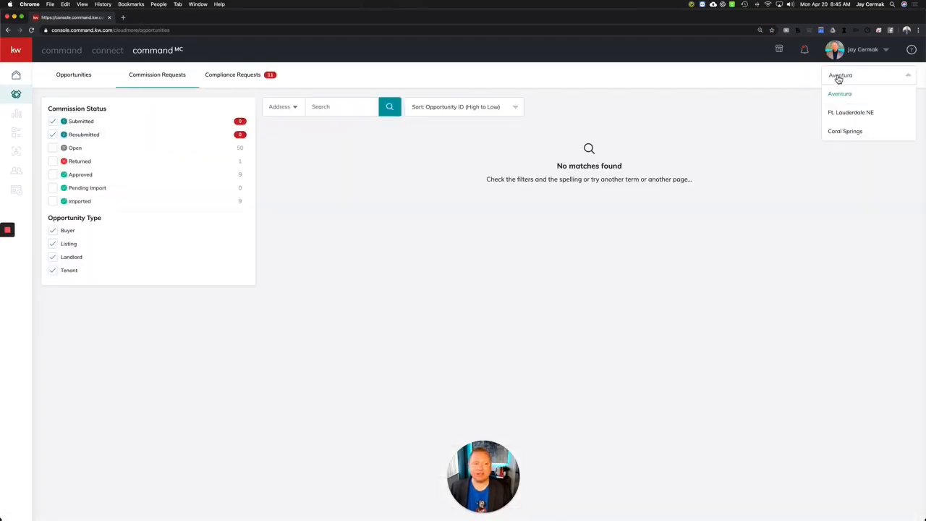
pyautogui.click(838, 113)
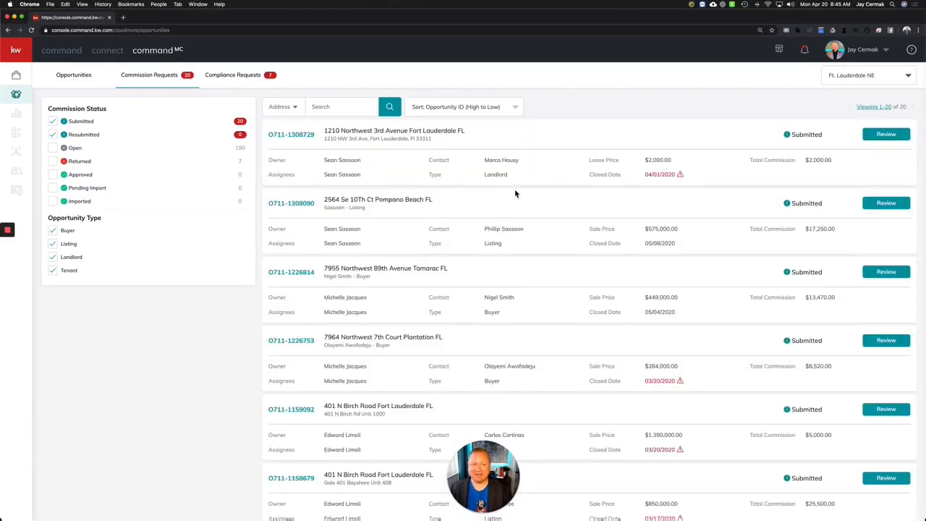
pyautogui.scroll(-2, 496, 230)
pyautogui.scroll(2, 496, 230)
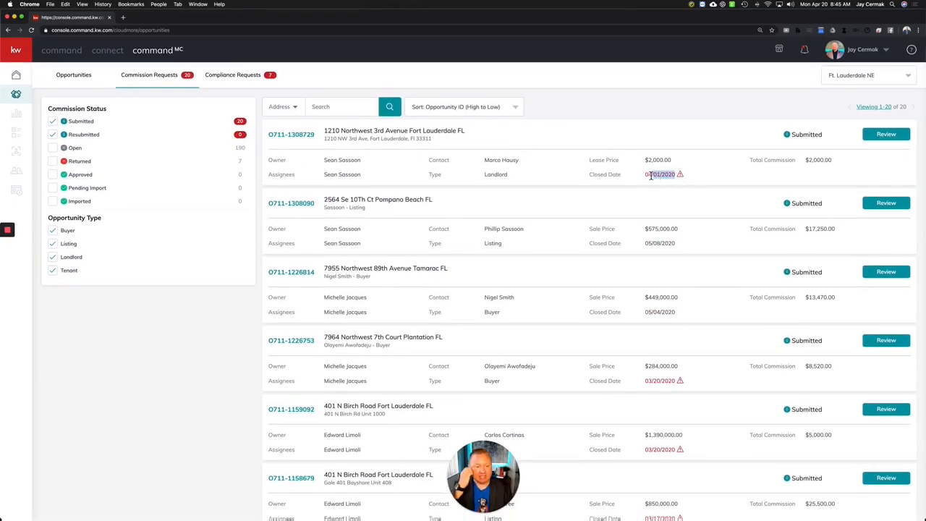
pyautogui.scroll(-3, 641, 178)
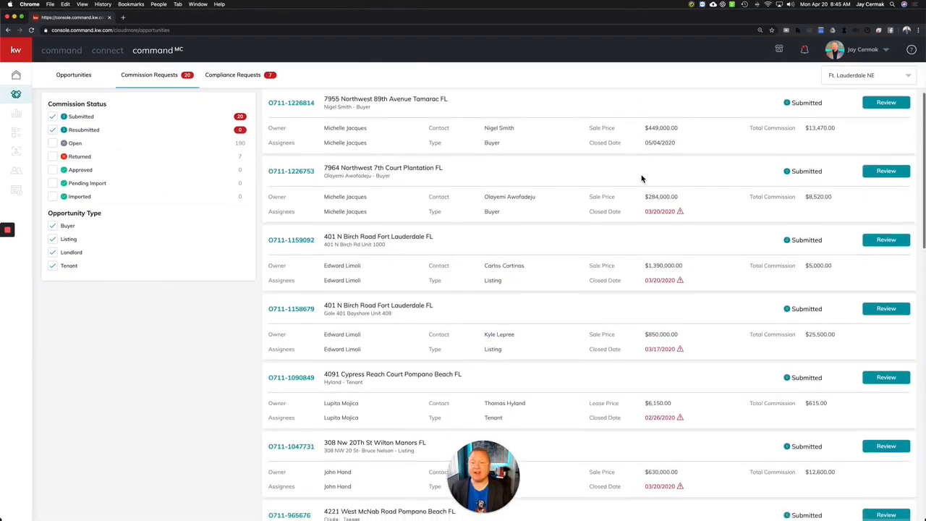
pyautogui.scroll(5, 641, 178)
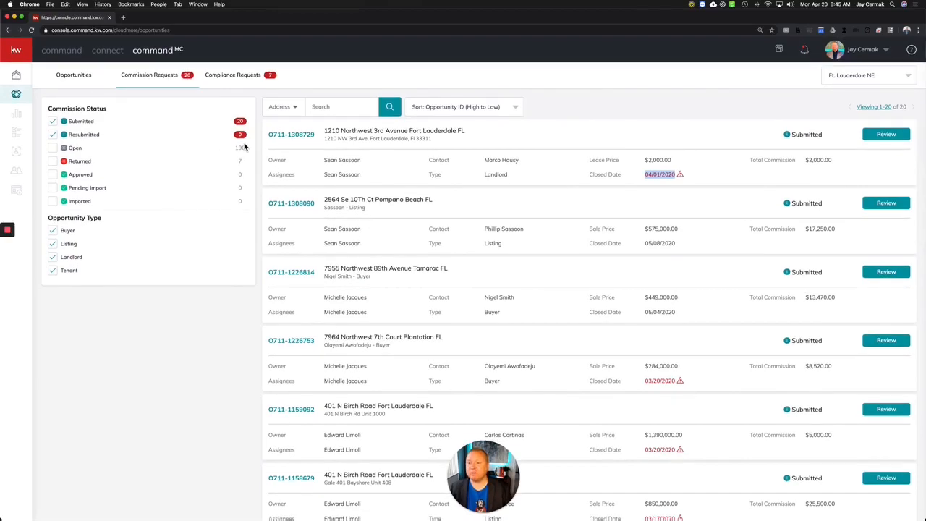